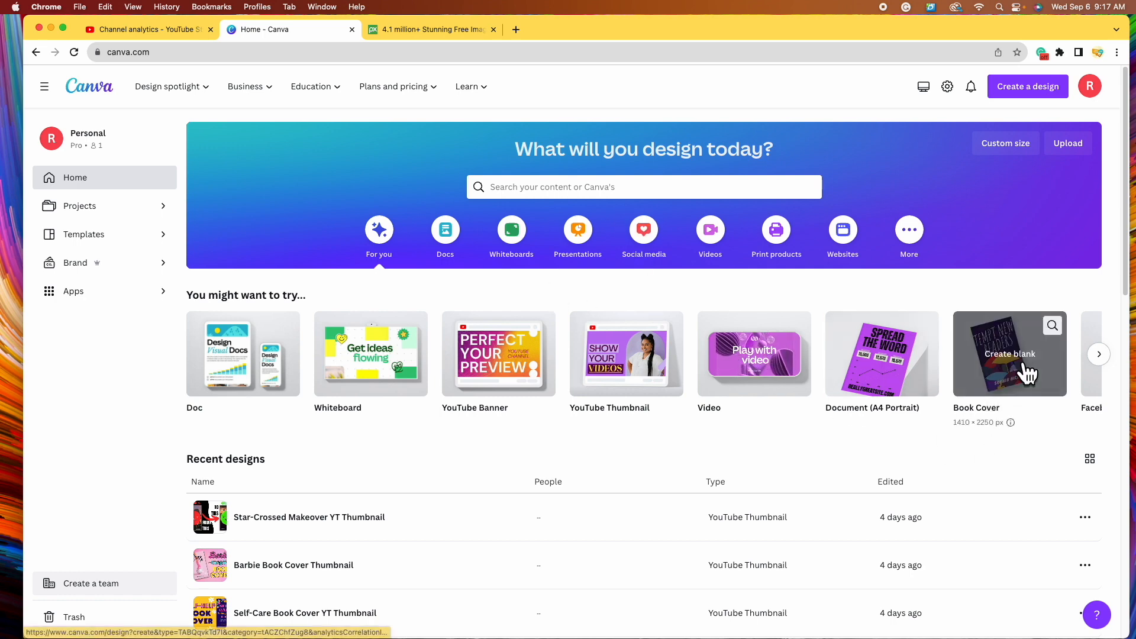
Step: Create a blank Book Cover design and search the photo library for "princess"
{"action": "mouse_move", "coordinate": [1020, 381]}
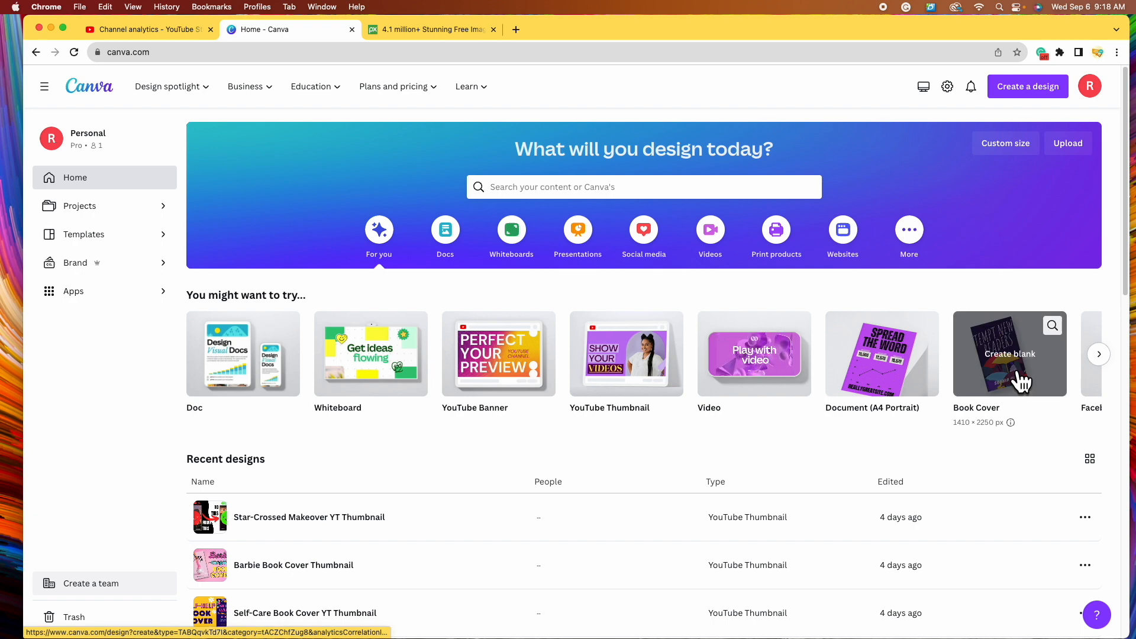
{"action": "left_click", "coordinate": [1017, 380]}
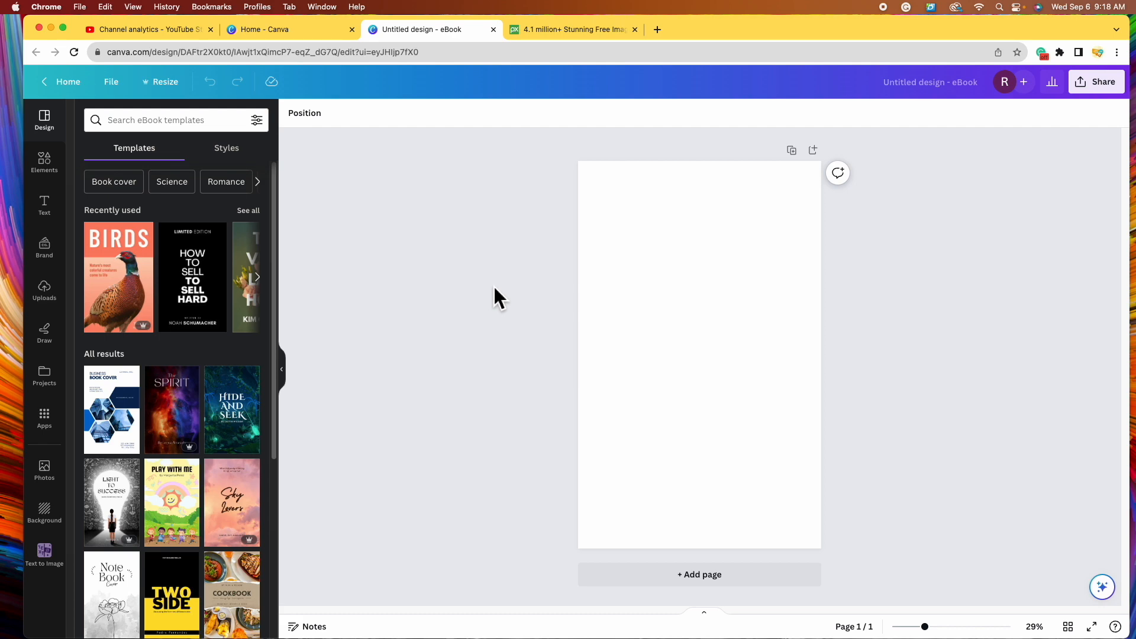
{"action": "left_click", "coordinate": [61, 481]}
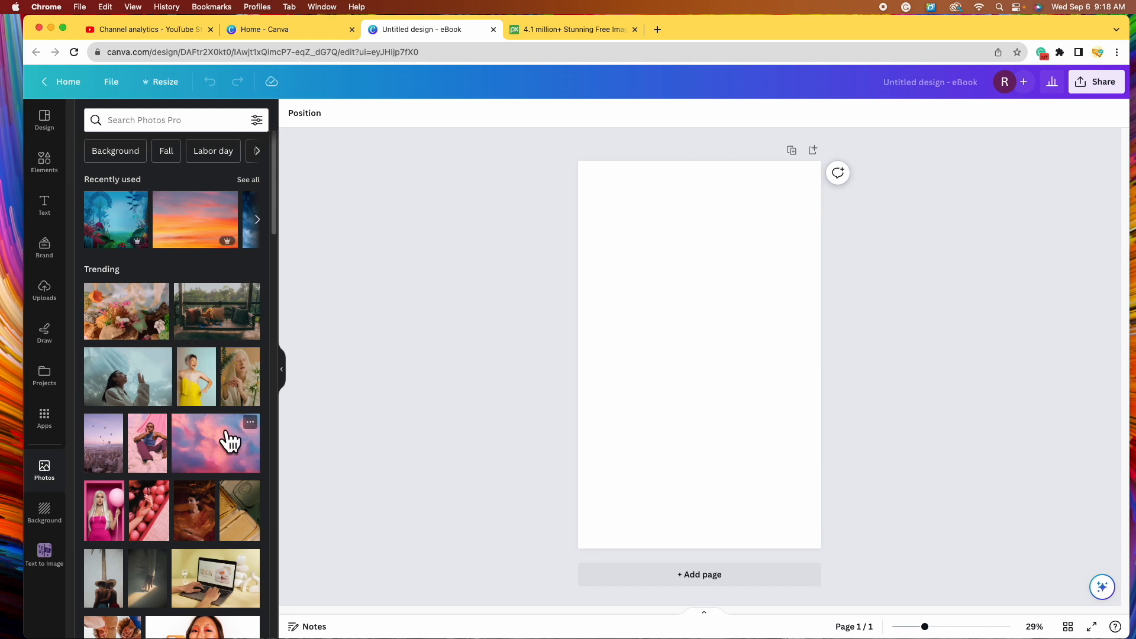
{"action": "left_click", "coordinate": [190, 125]}
{"action": "type", "text": "princess"}
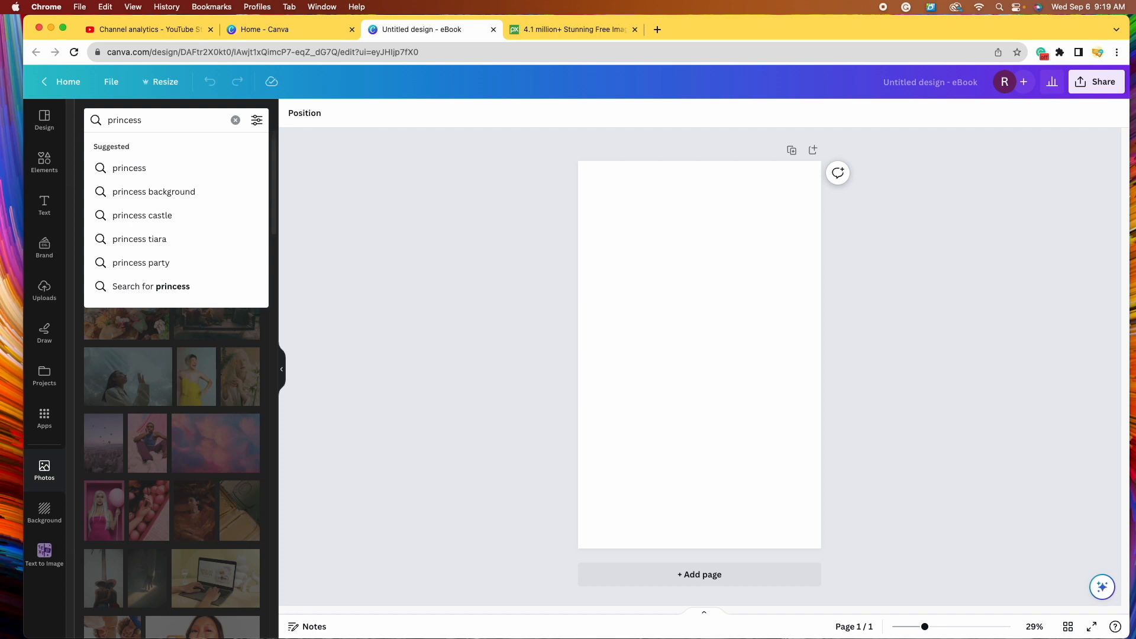
{"action": "key", "text": "Return"}
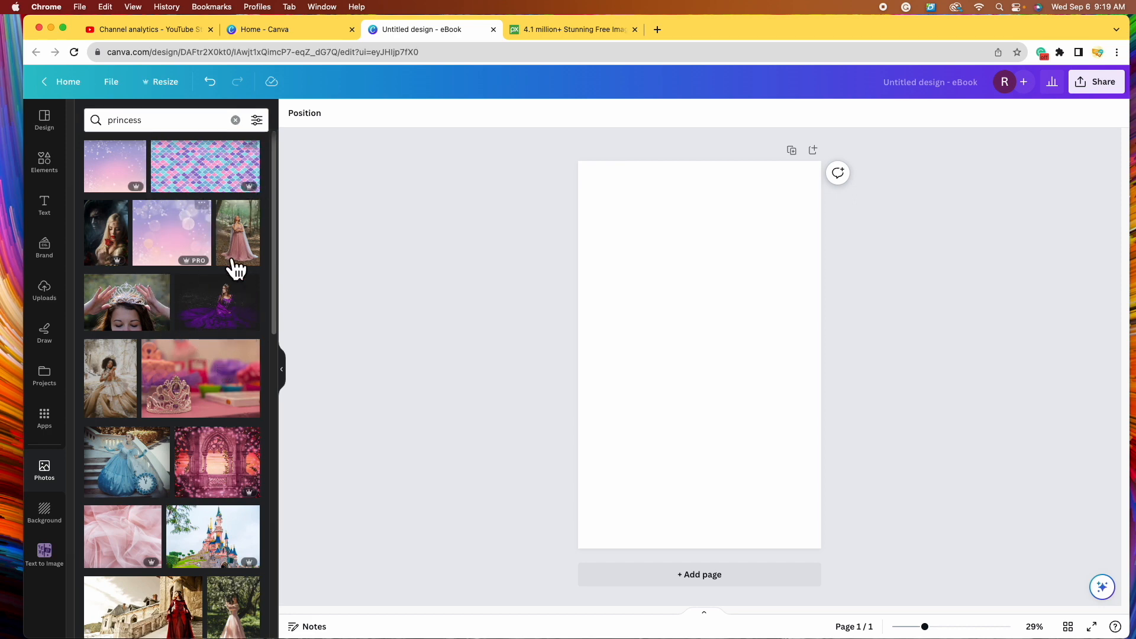
Step: Add the photo of the woman in a blue gown holding a sword from the princess results to the page
{"action": "scroll", "coordinate": [213, 355], "scroll_direction": "down", "scroll_amount": 3}
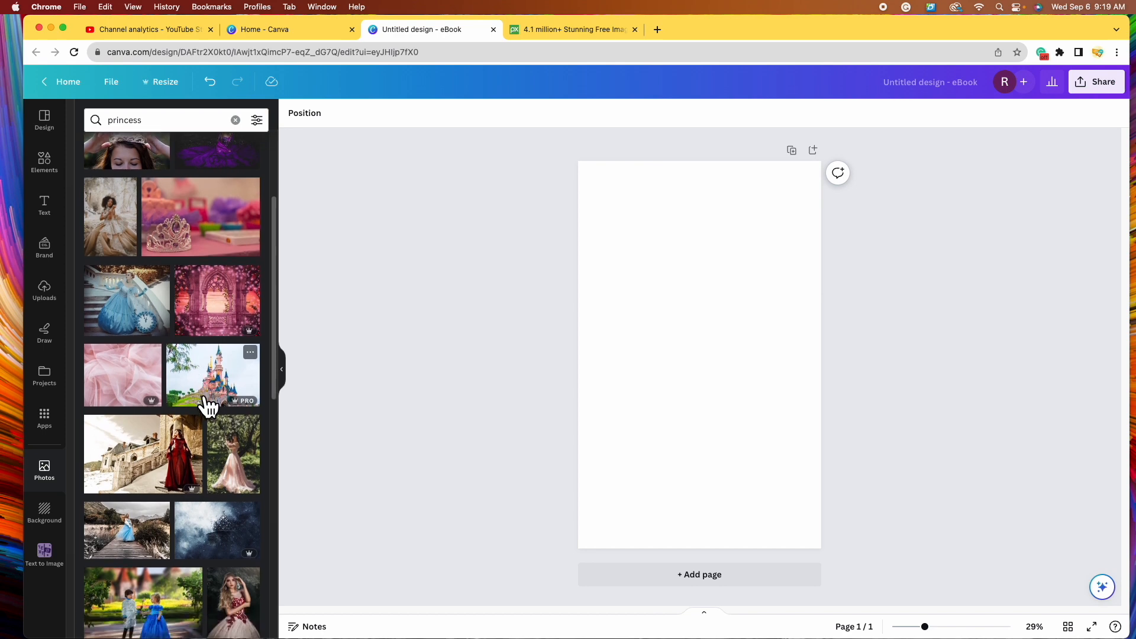
{"action": "scroll", "coordinate": [188, 448], "scroll_direction": "down", "scroll_amount": 4}
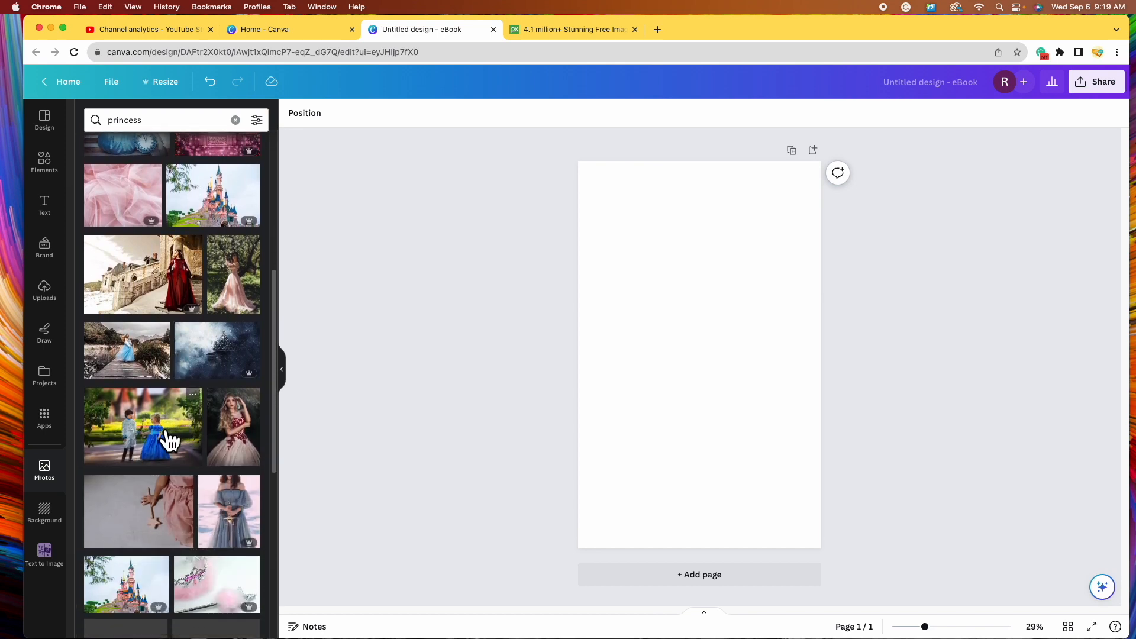
{"action": "scroll", "coordinate": [170, 437], "scroll_direction": "down", "scroll_amount": 2}
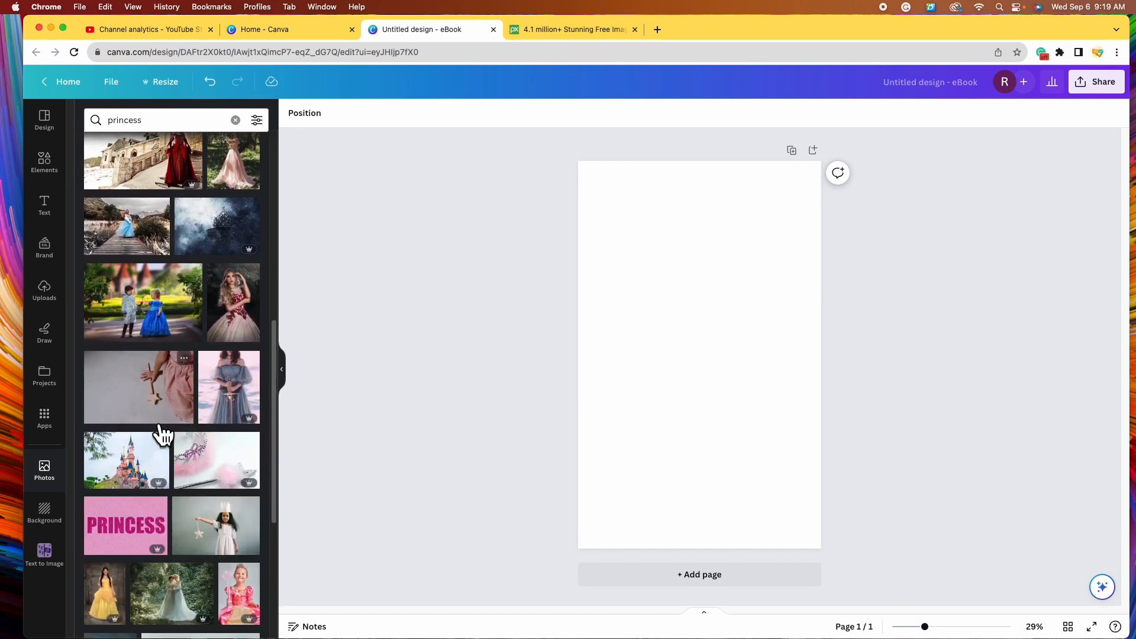
{"action": "left_click", "coordinate": [244, 409]}
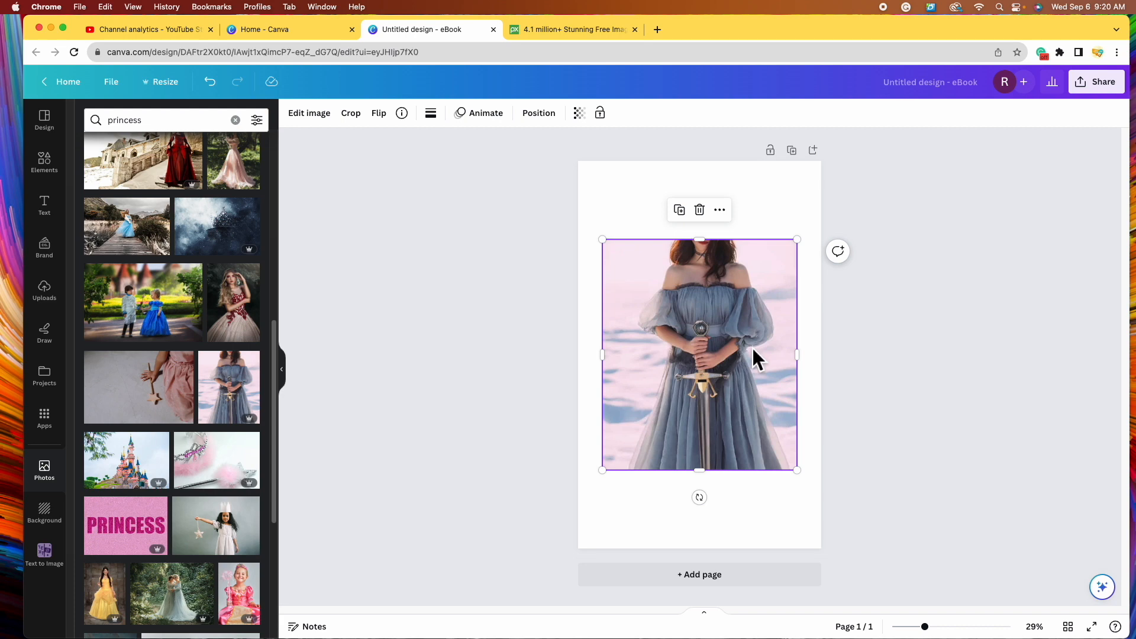
Step: Remove the background of the gown photo with Background Remover
{"action": "left_click", "coordinate": [328, 118]}
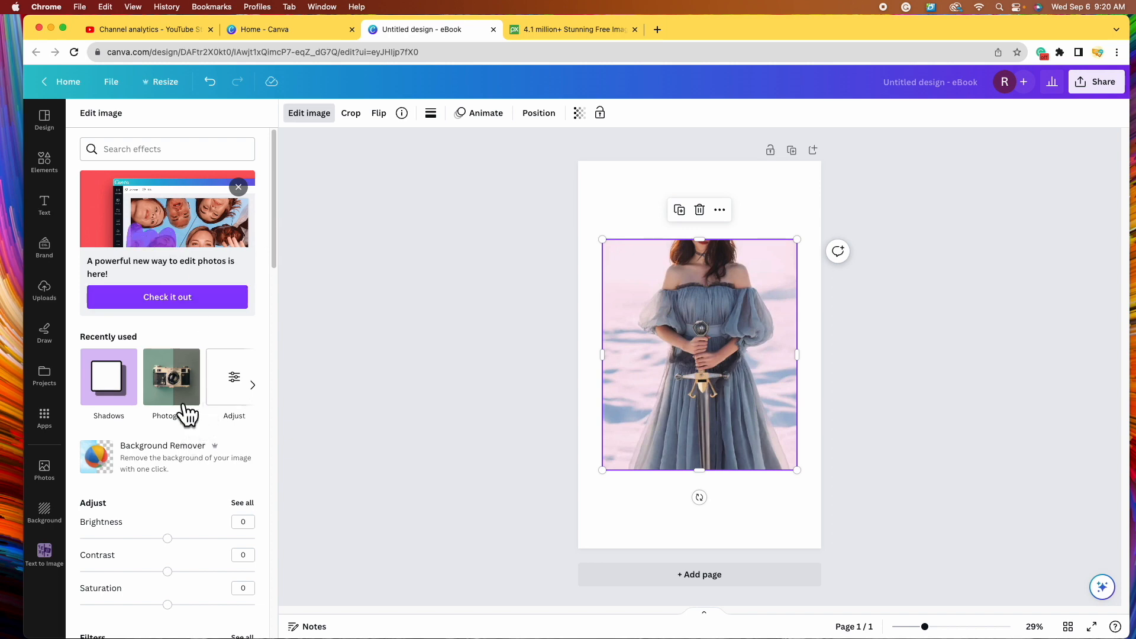
{"action": "left_click", "coordinate": [215, 474]}
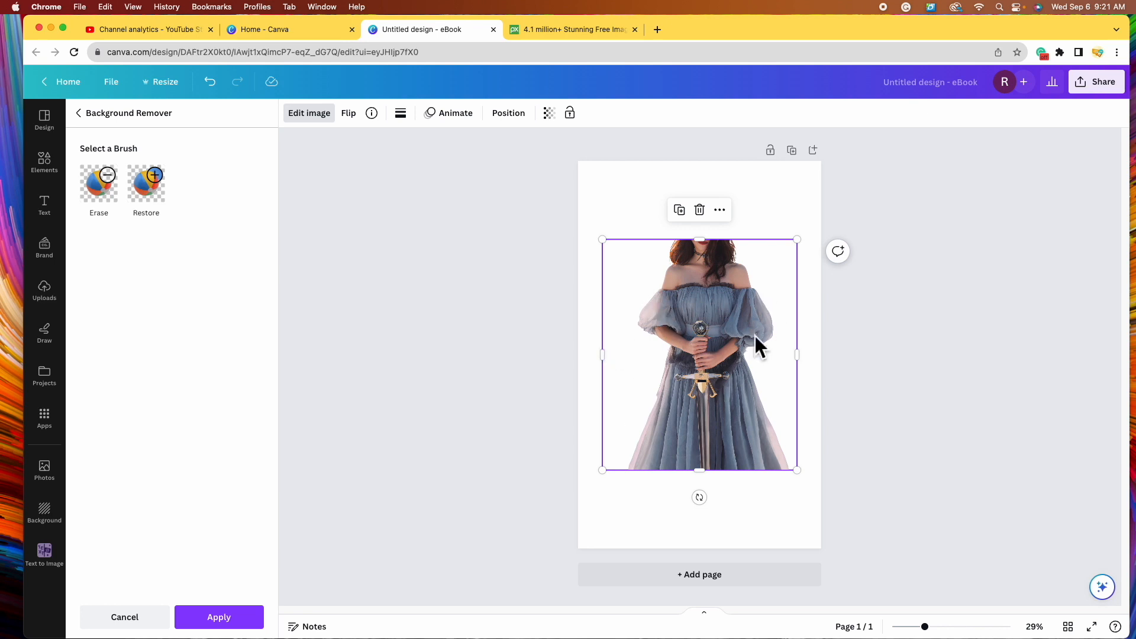
Step: Erase the outer edge of the gown's left sleeve using the Erase brush at size 77
{"action": "left_click", "coordinate": [106, 205]}
{"action": "left_click", "coordinate": [112, 203]}
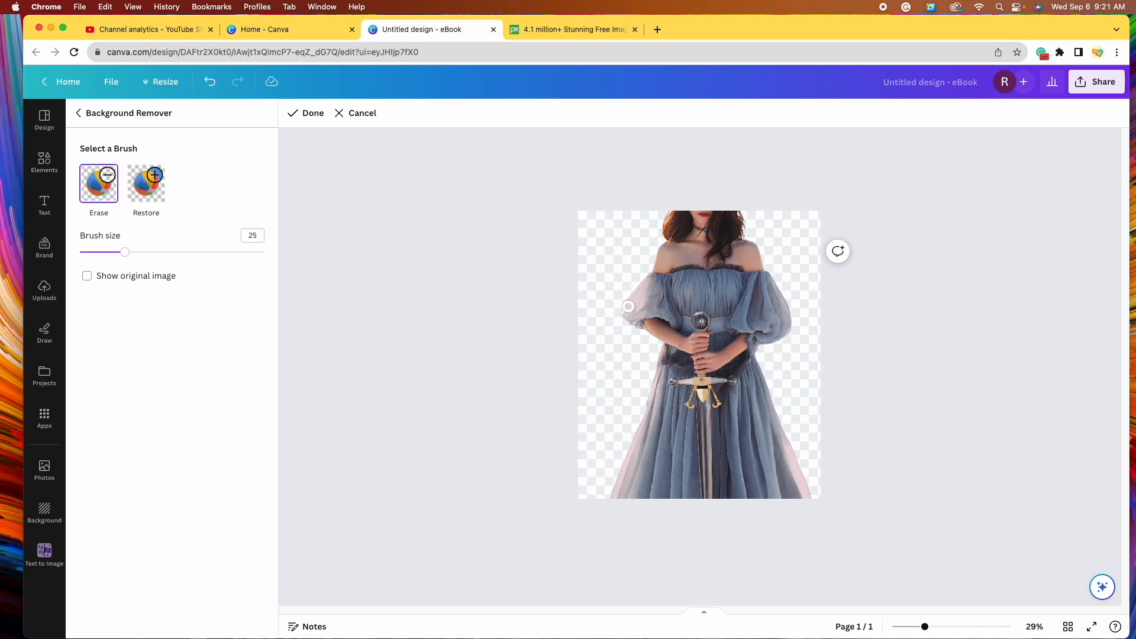
{"action": "left_click_drag", "start_coordinate": [136, 256], "coordinate": [223, 255]}
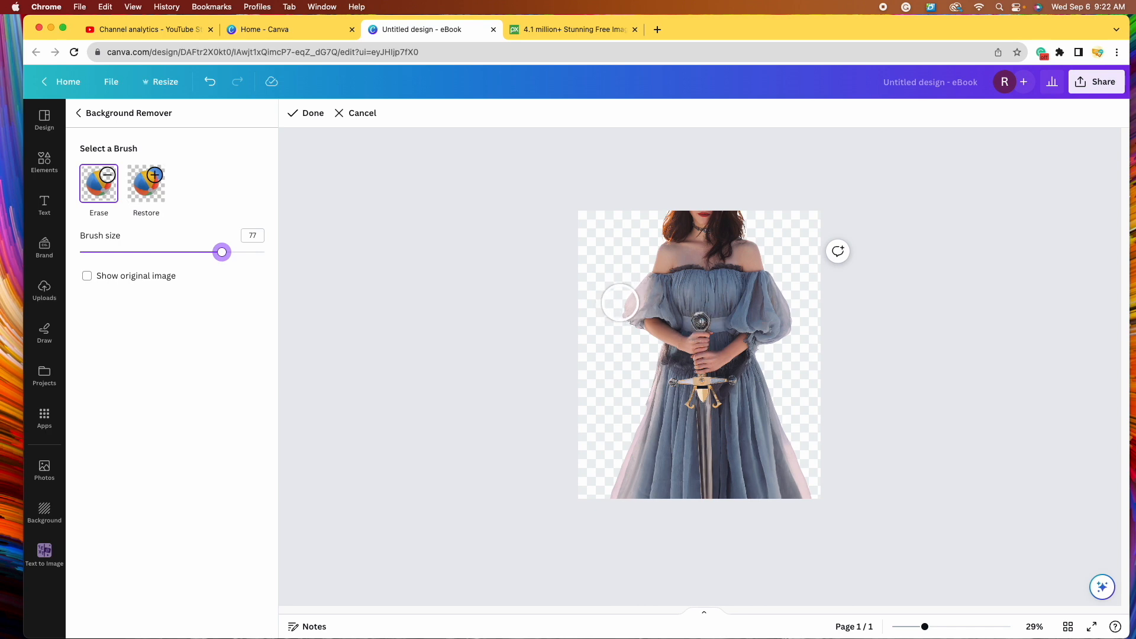
{"action": "mouse_move", "coordinate": [619, 302]}
{"action": "left_mouse_down"}
{"action": "mouse_move", "coordinate": [616, 314]}
{"action": "mouse_move", "coordinate": [623, 271]}
{"action": "left_mouse_up"}
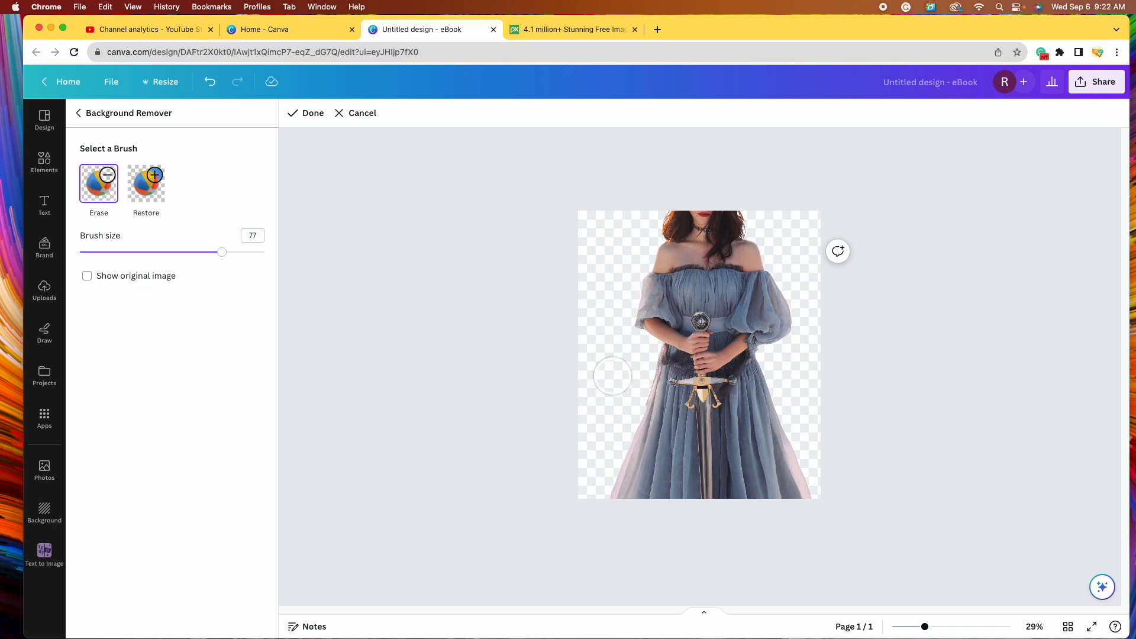
Step: Restore the erased left sleeve edge using the Restore brush at size 48, and show the original image
{"action": "left_click", "coordinate": [163, 198]}
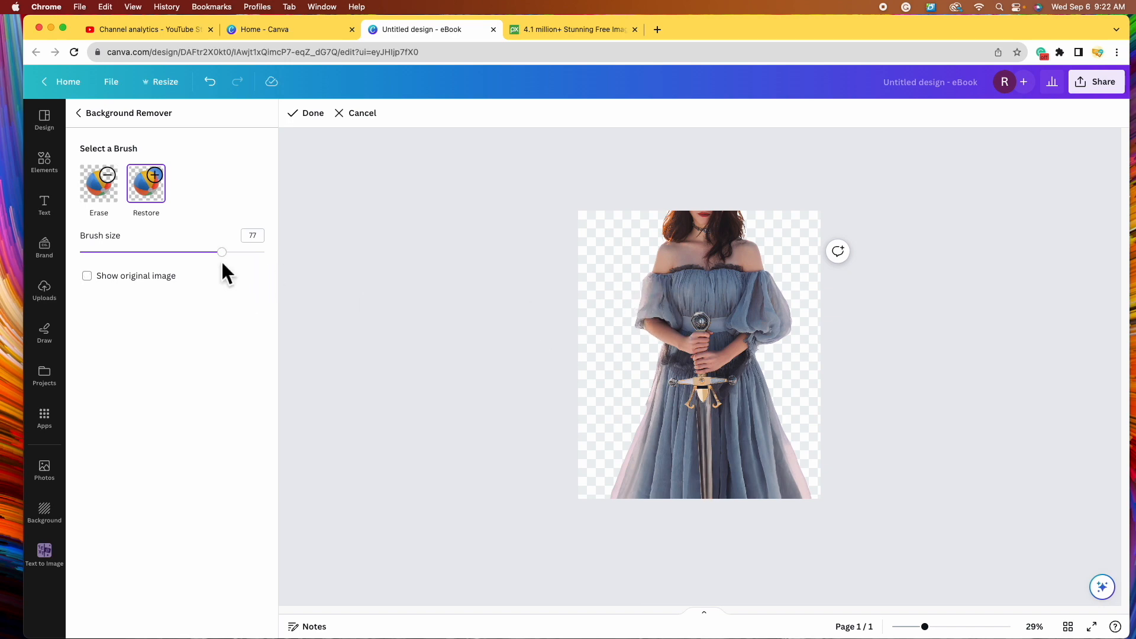
{"action": "left_click_drag", "start_coordinate": [224, 254], "coordinate": [182, 266]}
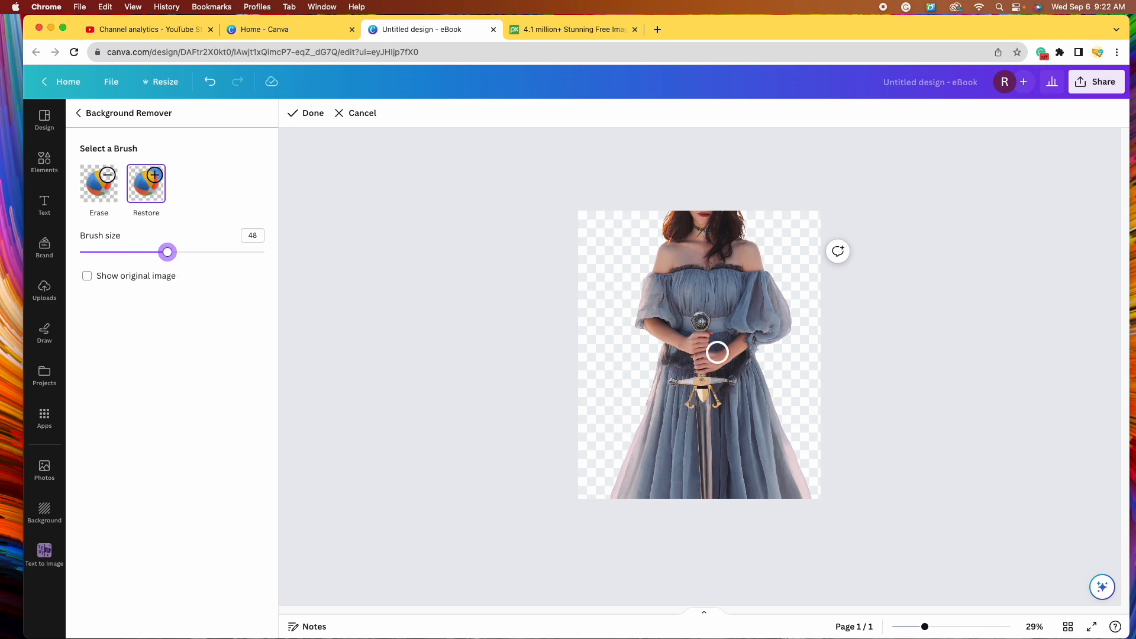
{"action": "left_click_drag", "start_coordinate": [647, 289], "coordinate": [640, 315]}
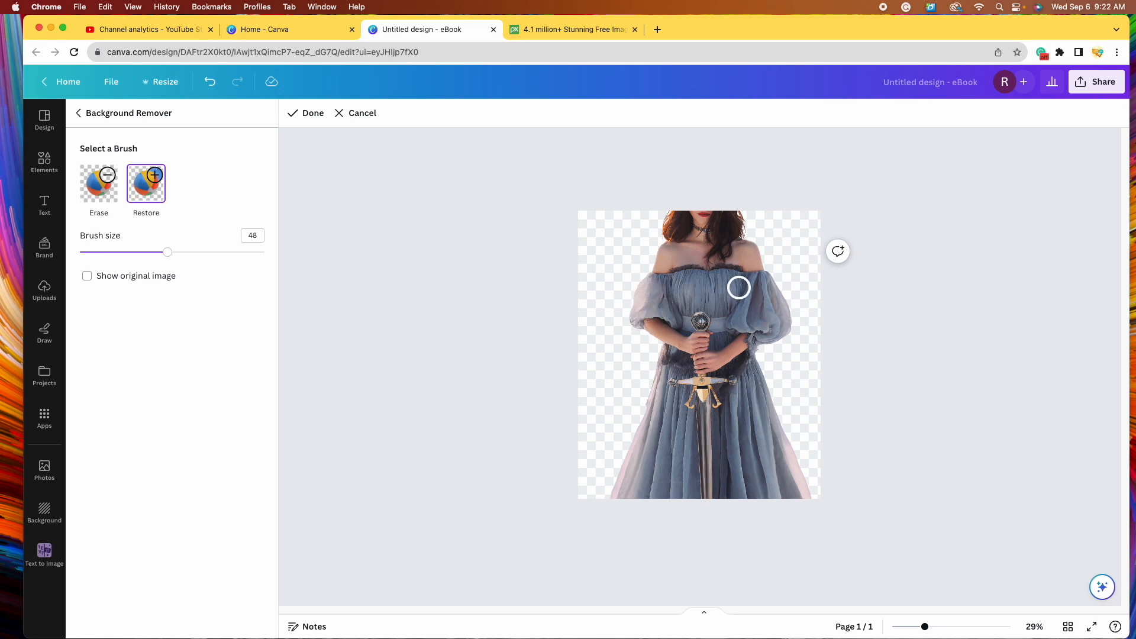
{"action": "left_click", "coordinate": [87, 277]}
{"action": "left_click", "coordinate": [99, 284]}
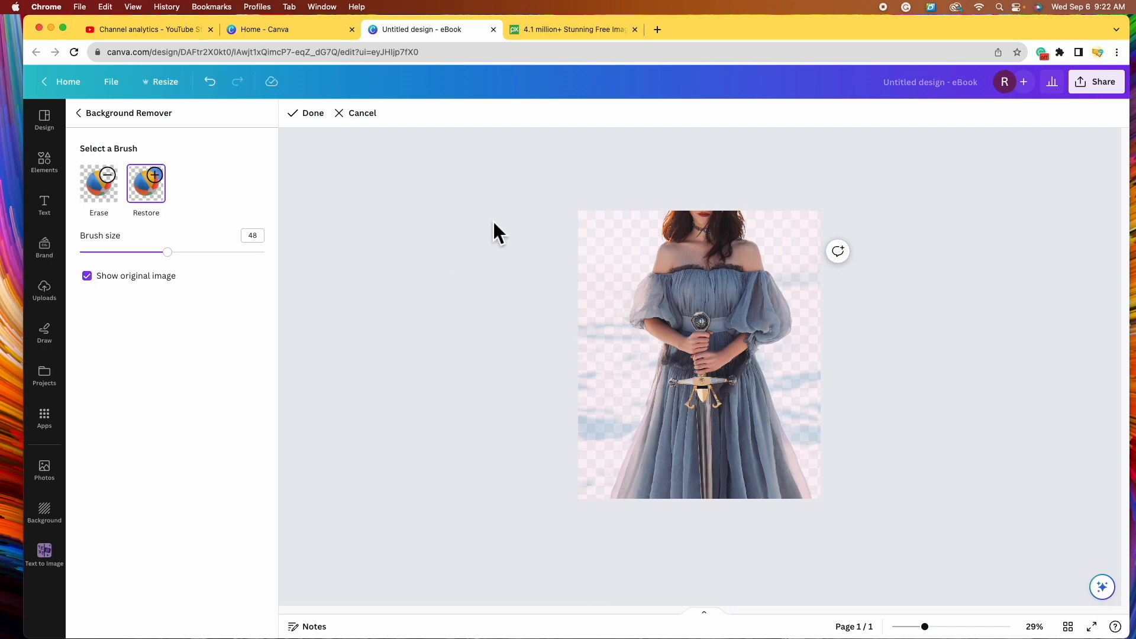
Step: Restore a patch of the original background left of the skirt, and erase that patch again
{"action": "left_click", "coordinate": [939, 627]}
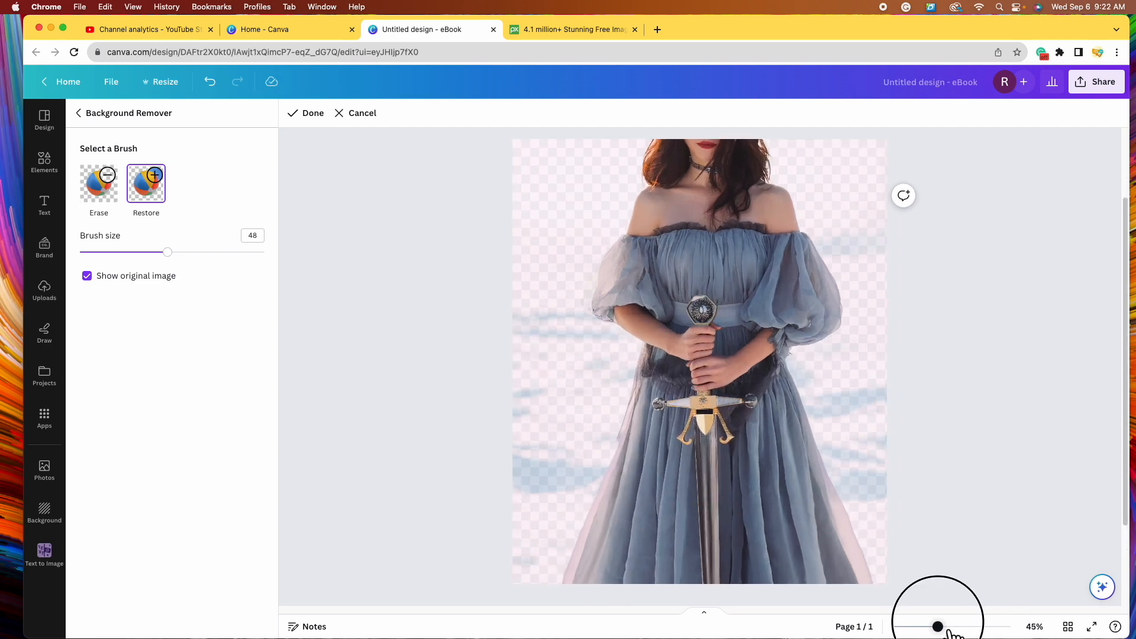
{"action": "scroll", "coordinate": [874, 477], "scroll_direction": "up", "scroll_amount": 2}
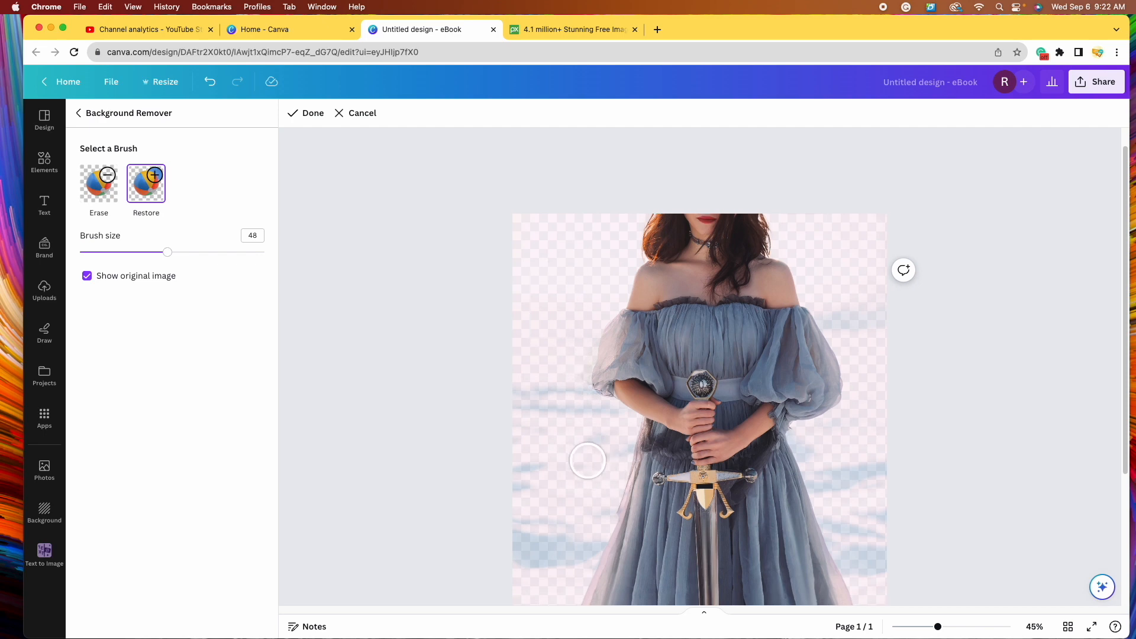
{"action": "scroll", "coordinate": [535, 362], "scroll_direction": "down", "scroll_amount": 3}
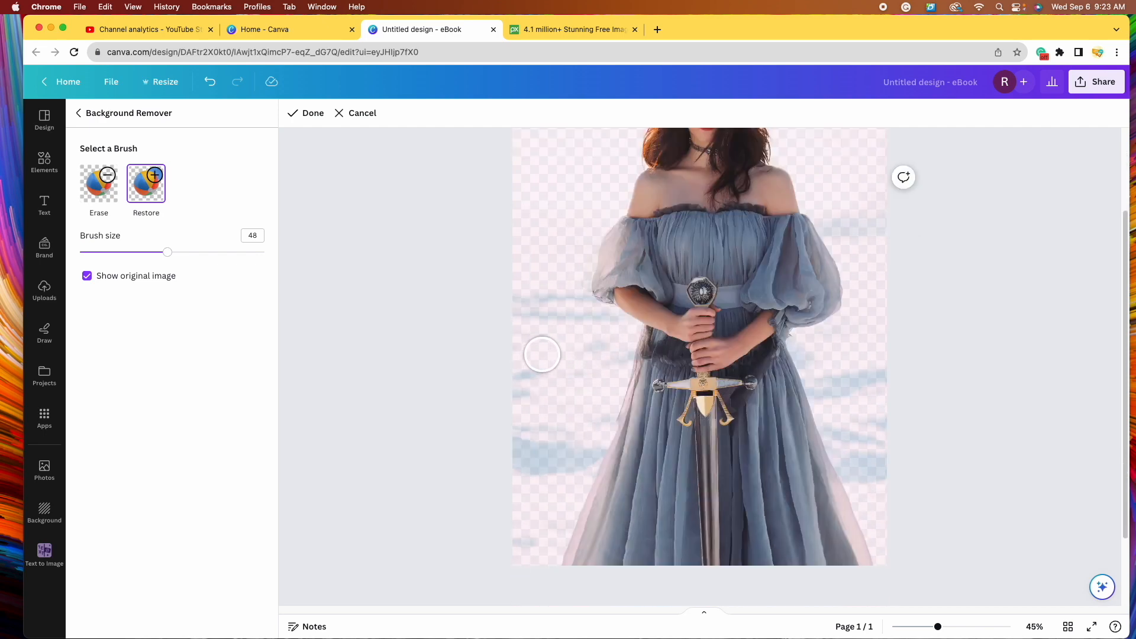
{"action": "mouse_move", "coordinate": [542, 354]}
{"action": "left_mouse_down"}
{"action": "mouse_move", "coordinate": [550, 381]}
{"action": "mouse_move", "coordinate": [558, 375]}
{"action": "mouse_move", "coordinate": [526, 377]}
{"action": "mouse_move", "coordinate": [576, 368]}
{"action": "left_mouse_up"}
{"action": "mouse_move", "coordinate": [529, 391]}
{"action": "left_mouse_down"}
{"action": "mouse_move", "coordinate": [583, 364]}
{"action": "mouse_move", "coordinate": [520, 396]}
{"action": "left_mouse_up"}
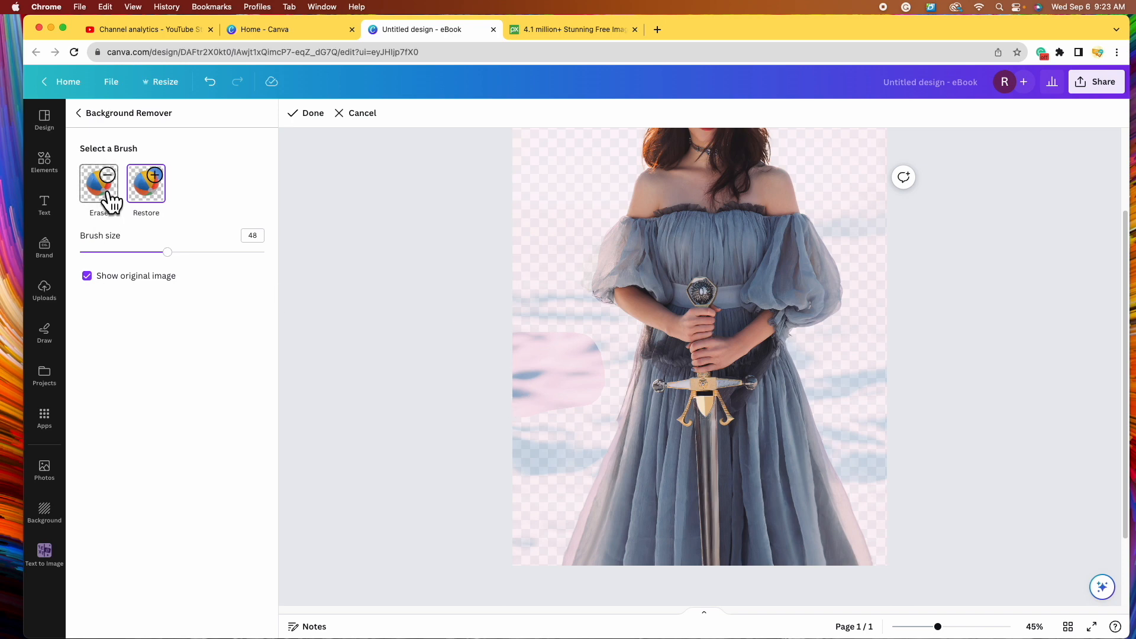
{"action": "mouse_move", "coordinate": [529, 343]}
{"action": "left_mouse_down"}
{"action": "mouse_move", "coordinate": [560, 335]}
{"action": "mouse_move", "coordinate": [594, 377]}
{"action": "mouse_move", "coordinate": [573, 391]}
{"action": "mouse_move", "coordinate": [589, 389]}
{"action": "mouse_move", "coordinate": [532, 388]}
{"action": "mouse_move", "coordinate": [497, 319]}
{"action": "mouse_move", "coordinate": [512, 408]}
{"action": "mouse_move", "coordinate": [555, 411]}
{"action": "left_mouse_up"}
Step: Restore the remaining outer part of the left sleeve with the Restore brush and apply the background removal
{"action": "scroll", "coordinate": [556, 411], "scroll_direction": "up", "scroll_amount": 2}
{"action": "left_click", "coordinate": [160, 203]}
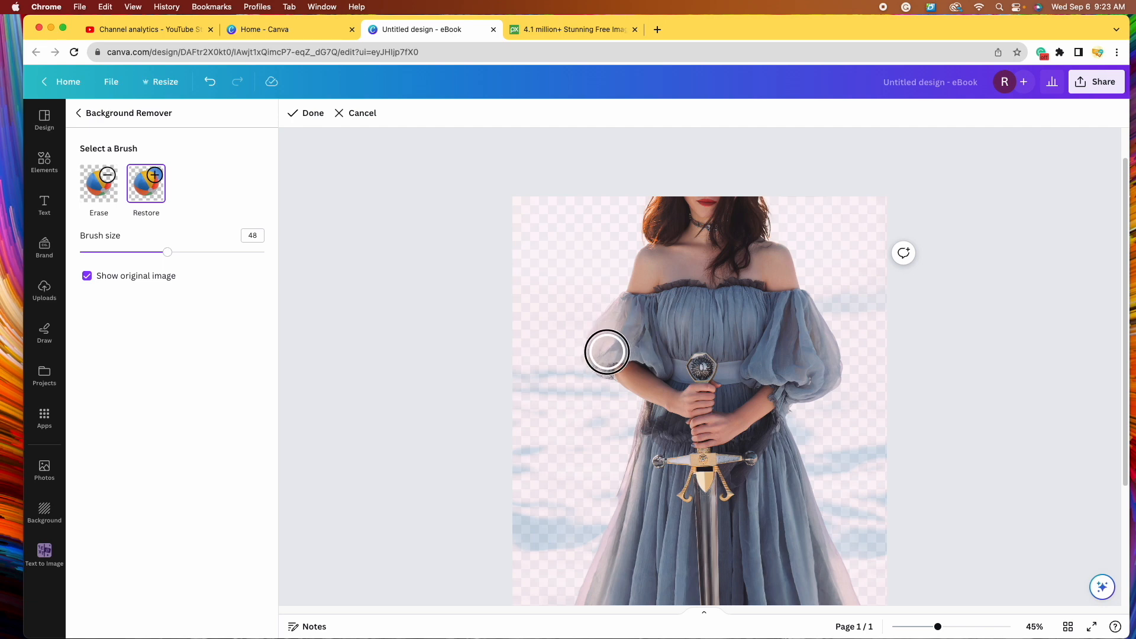
{"action": "left_click_drag", "start_coordinate": [601, 353], "coordinate": [605, 355]}
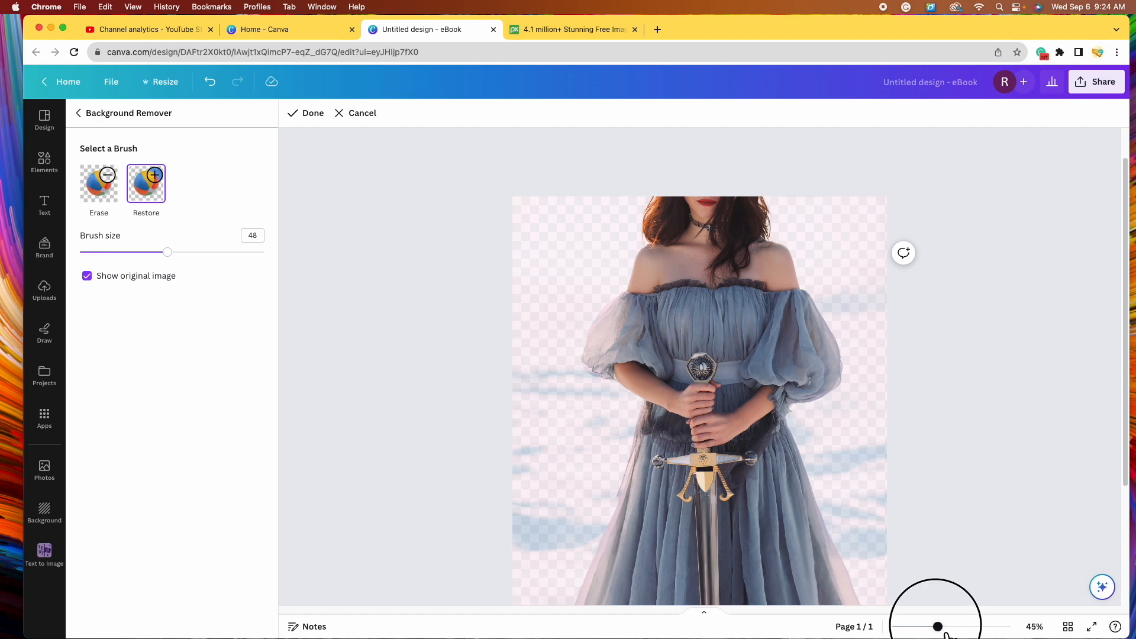
{"action": "left_click_drag", "start_coordinate": [940, 628], "coordinate": [926, 627]}
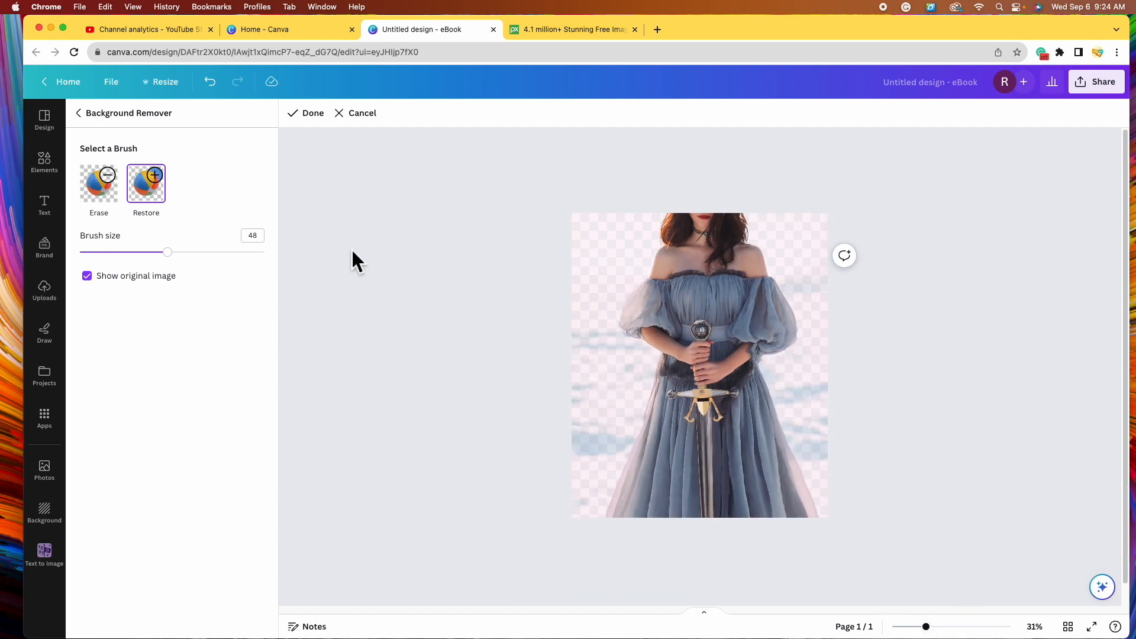
{"action": "left_click", "coordinate": [313, 114]}
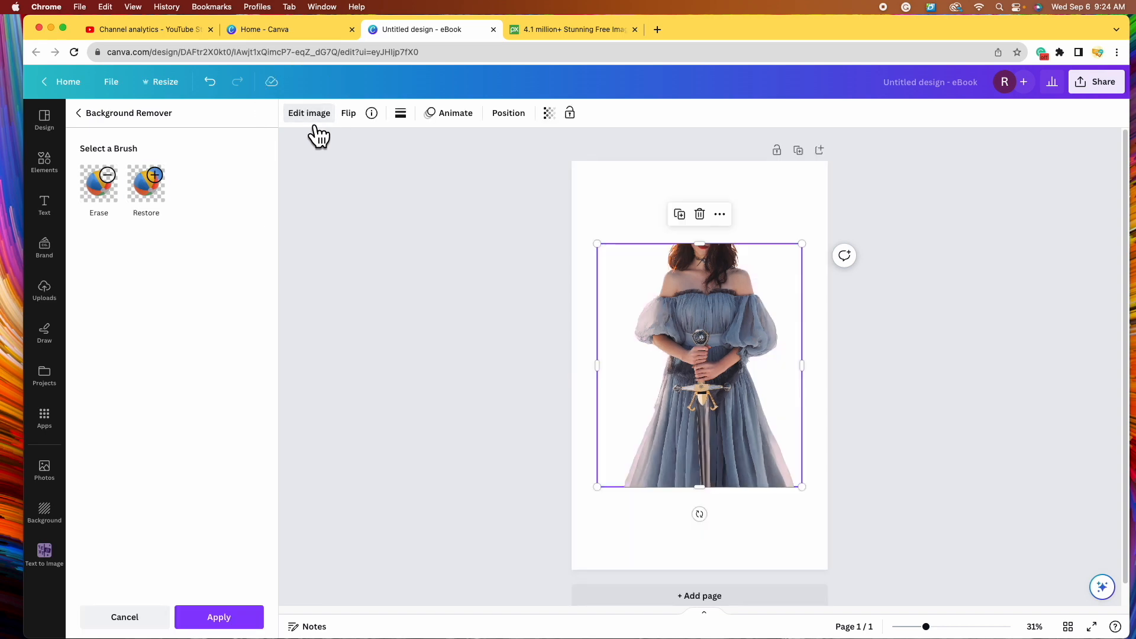
{"action": "left_click", "coordinate": [225, 617]}
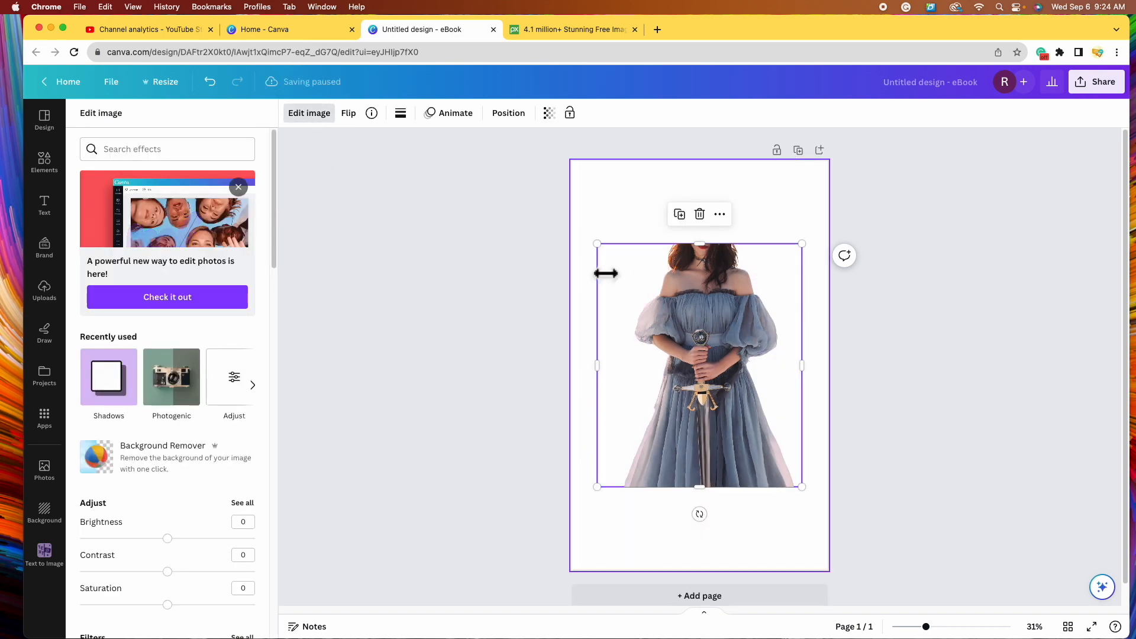
Step: Enlarge the woman cutout to nearly the full page width and move it up to the page's top edge
{"action": "left_click_drag", "start_coordinate": [609, 256], "coordinate": [586, 230]}
{"action": "left_click_drag", "start_coordinate": [806, 495], "coordinate": [831, 526]}
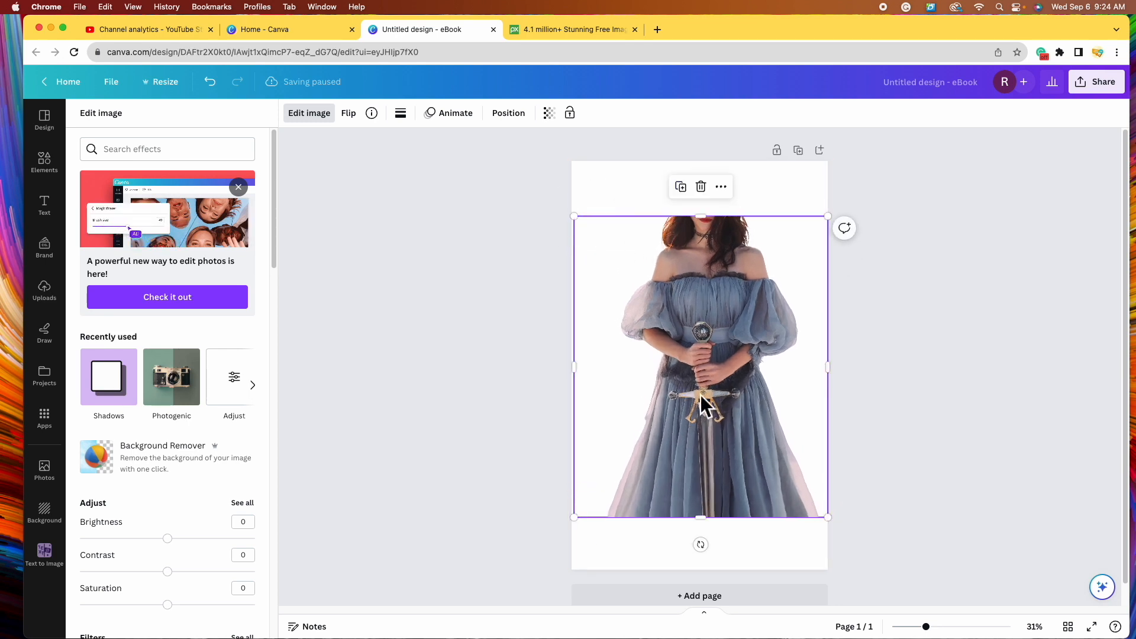
{"action": "left_click", "coordinate": [613, 181]}
{"action": "left_click_drag", "start_coordinate": [701, 325], "coordinate": [702, 276]}
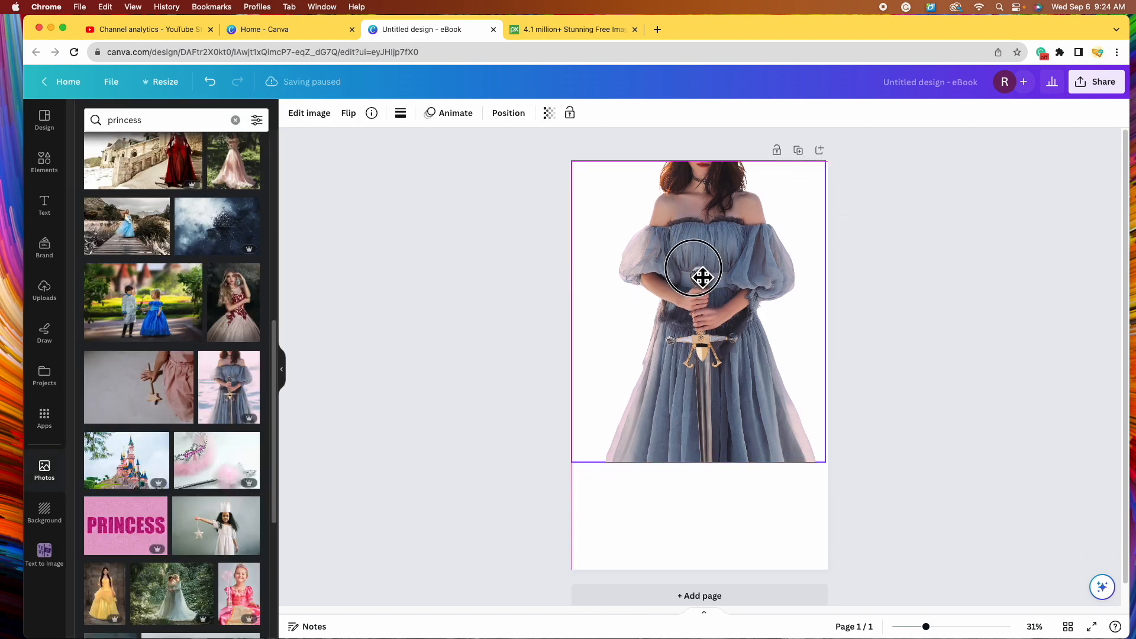
Step: Search the photos for "forest" and add the misty green forest photo with the arching trees to the page
{"action": "left_click", "coordinate": [622, 531]}
{"action": "left_click", "coordinate": [187, 127]}
{"action": "type", "text": "forest"}
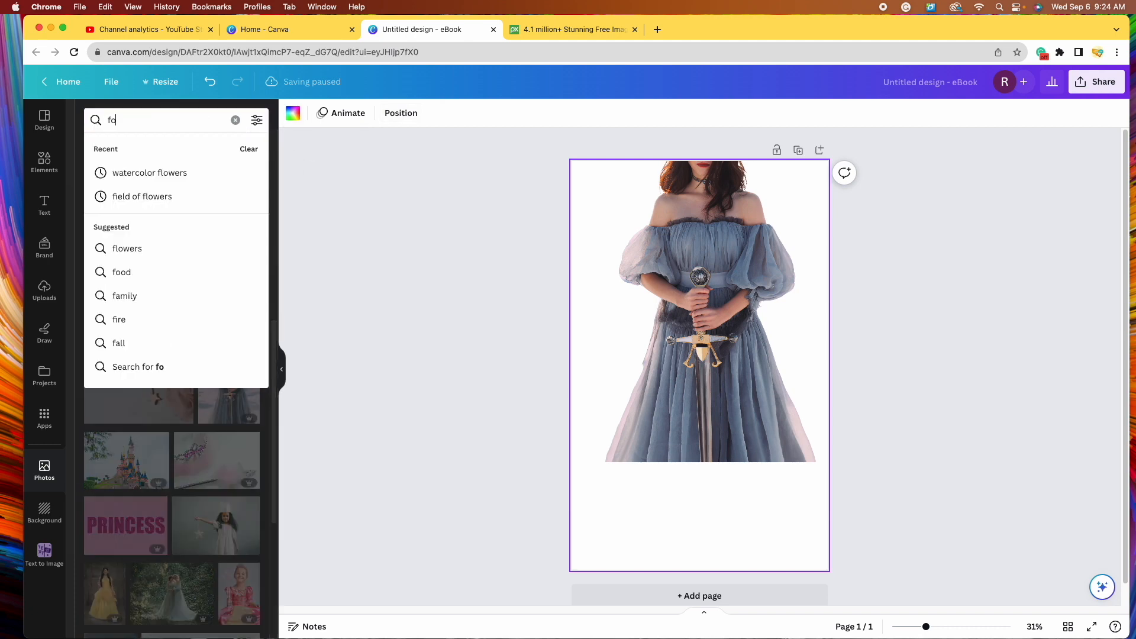
{"action": "key", "text": "Return"}
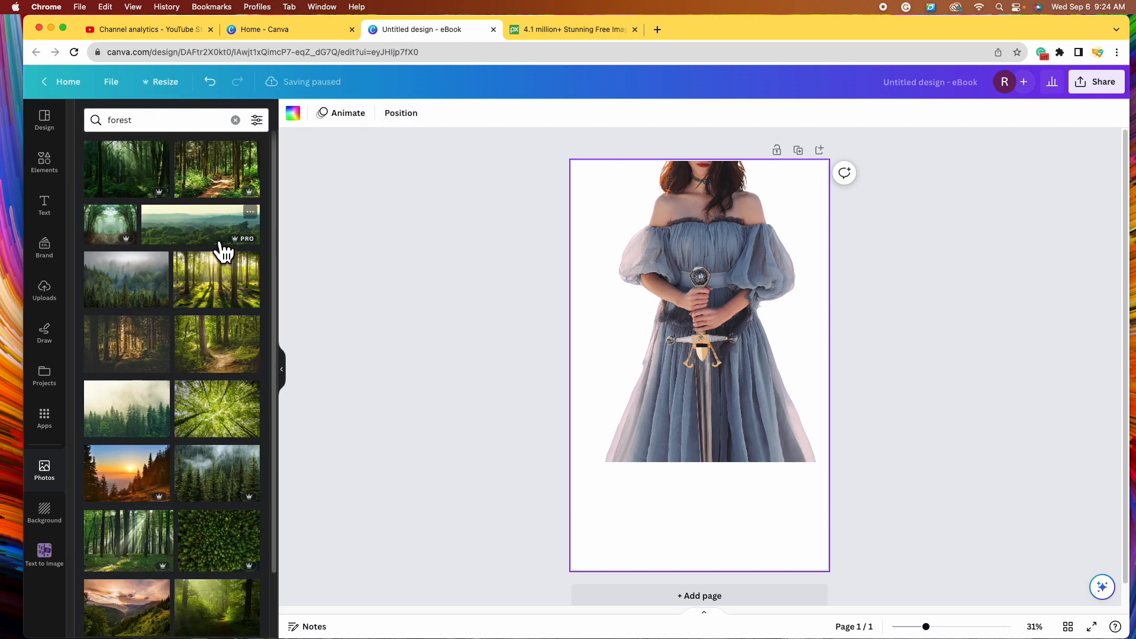
{"action": "left_click", "coordinate": [107, 235]}
Step: Enlarge the forest photo to about 2993 × 2250 px and center it so it covers the whole page
{"action": "left_click_drag", "start_coordinate": [740, 413], "coordinate": [722, 289]}
{"action": "left_click_drag", "start_coordinate": [776, 314], "coordinate": [1105, 586]}
{"action": "left_click_drag", "start_coordinate": [704, 458], "coordinate": [563, 457]}
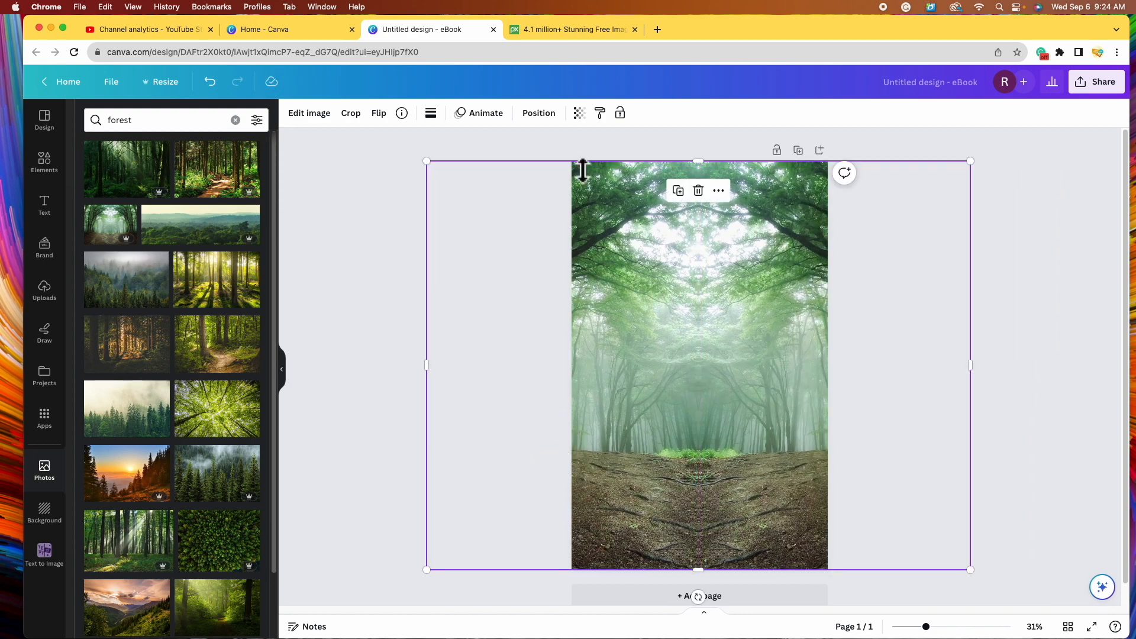
Step: Reorder the layers so the woman cutout sits above the forest photo
{"action": "left_click", "coordinate": [543, 117]}
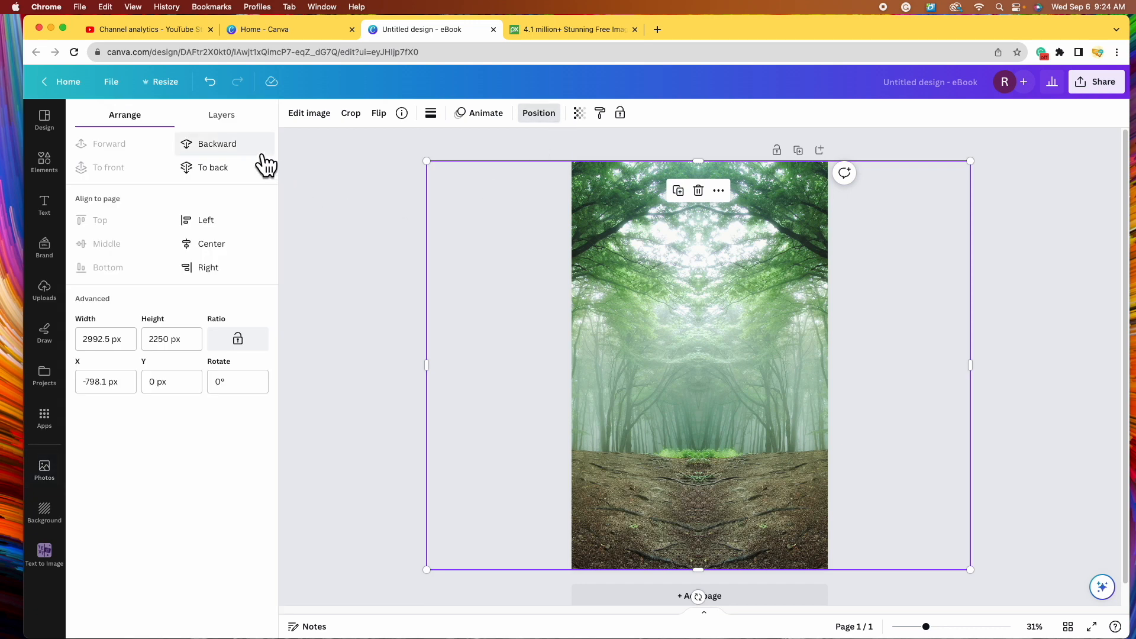
{"action": "left_click", "coordinate": [236, 126]}
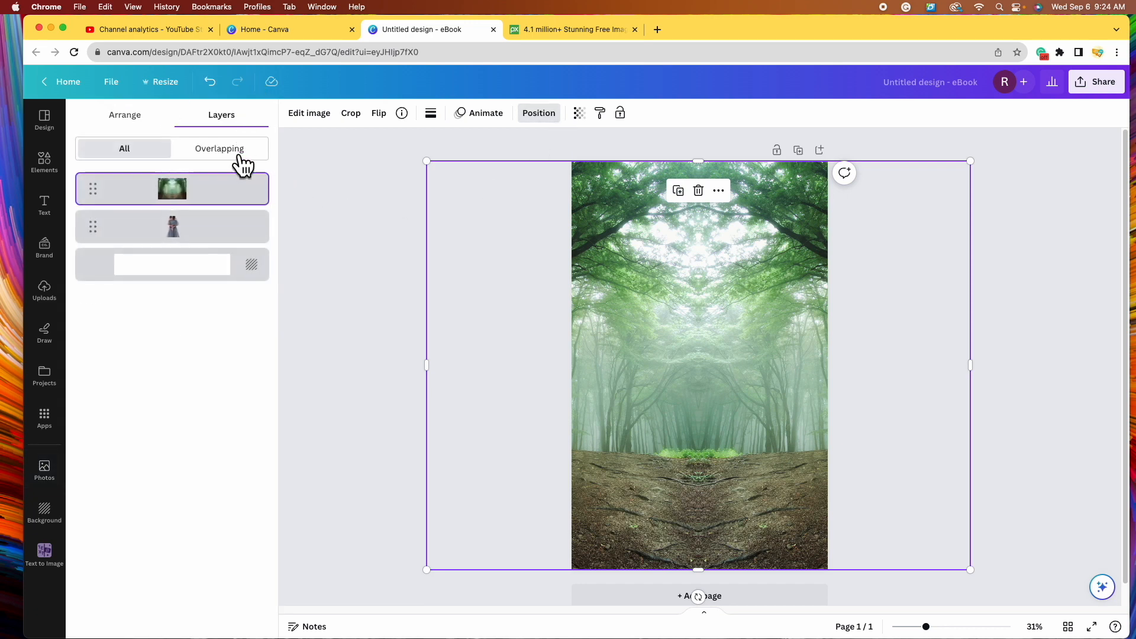
{"action": "left_click_drag", "start_coordinate": [195, 239], "coordinate": [190, 181]}
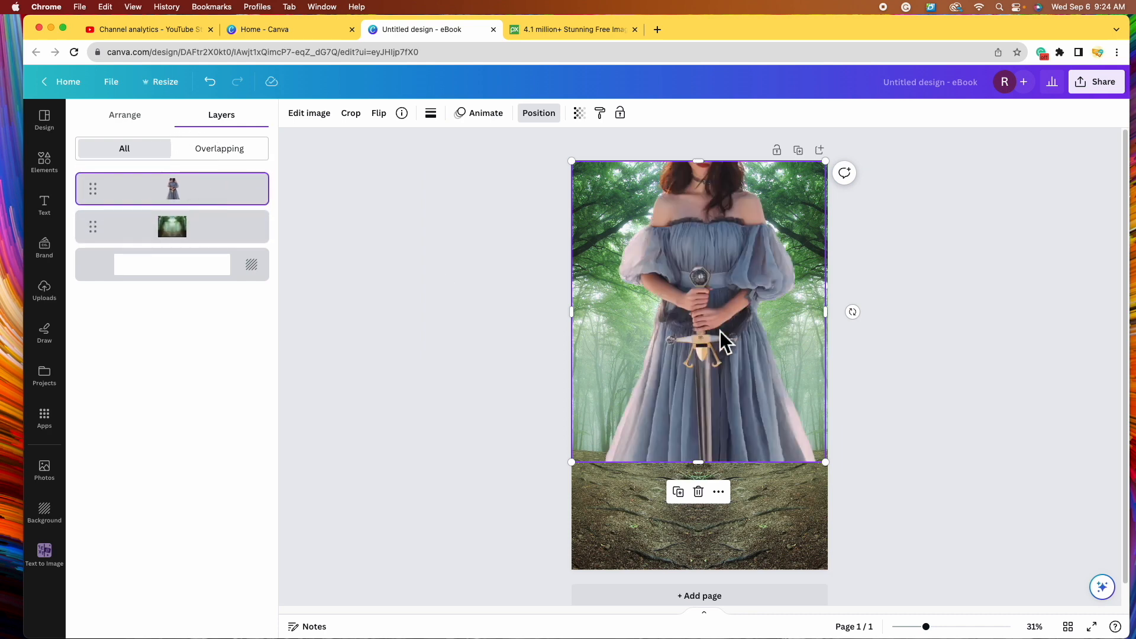
Step: Enlarge the woman cutout to the full height of the page and center it horizontally
{"action": "left_click_drag", "start_coordinate": [839, 474], "coordinate": [941, 568]}
{"action": "left_click_drag", "start_coordinate": [771, 467], "coordinate": [726, 466]}
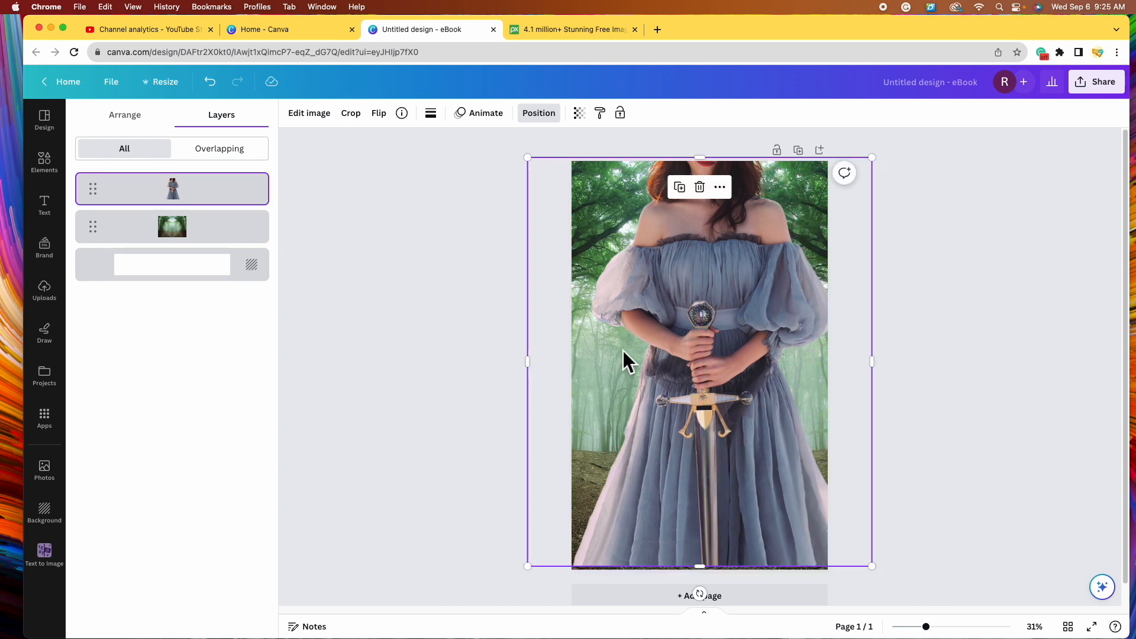
Step: Move the woman cutout aside and delete the green forest photo behind it
{"action": "left_click", "coordinate": [44, 470]}
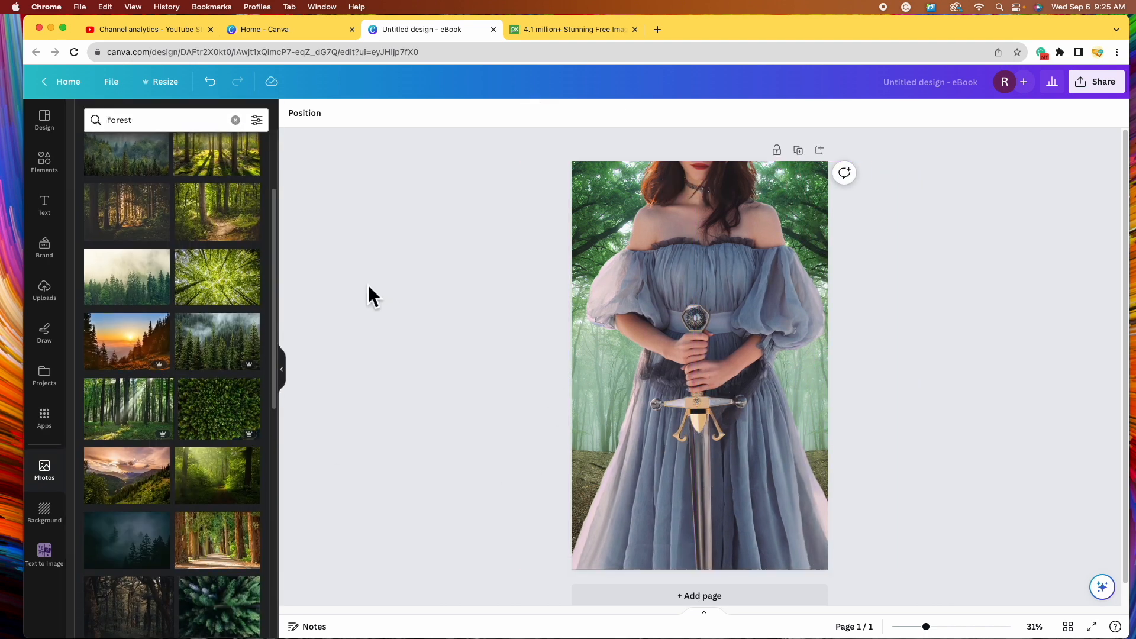
{"action": "scroll", "coordinate": [248, 450], "scroll_direction": "down", "scroll_amount": 4}
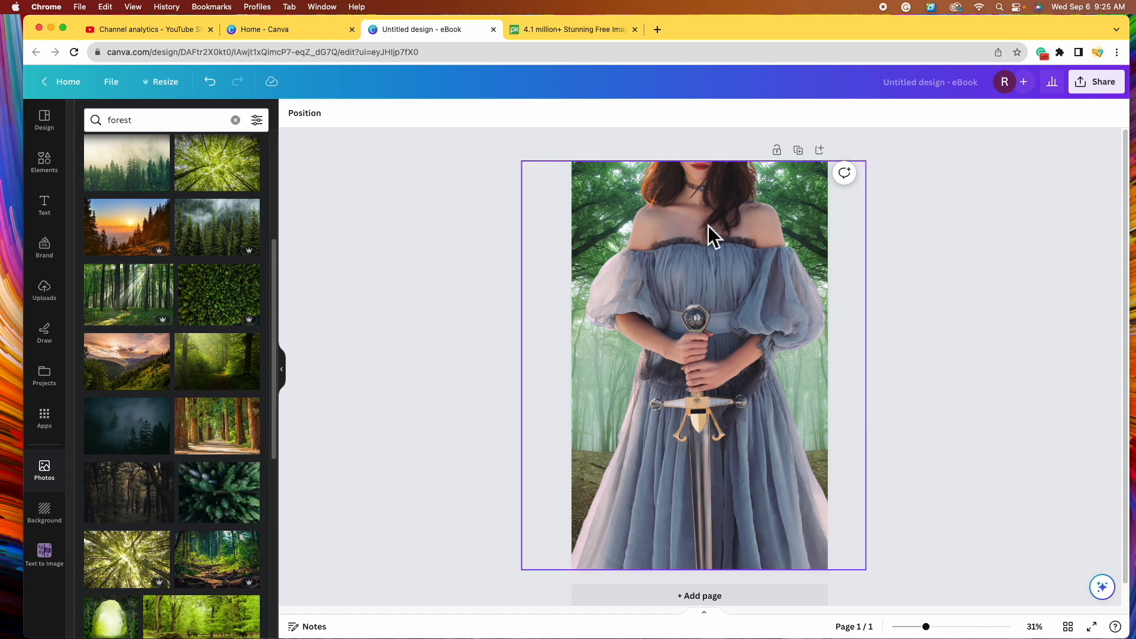
{"action": "scroll", "coordinate": [772, 382], "scroll_direction": "down", "scroll_amount": 2}
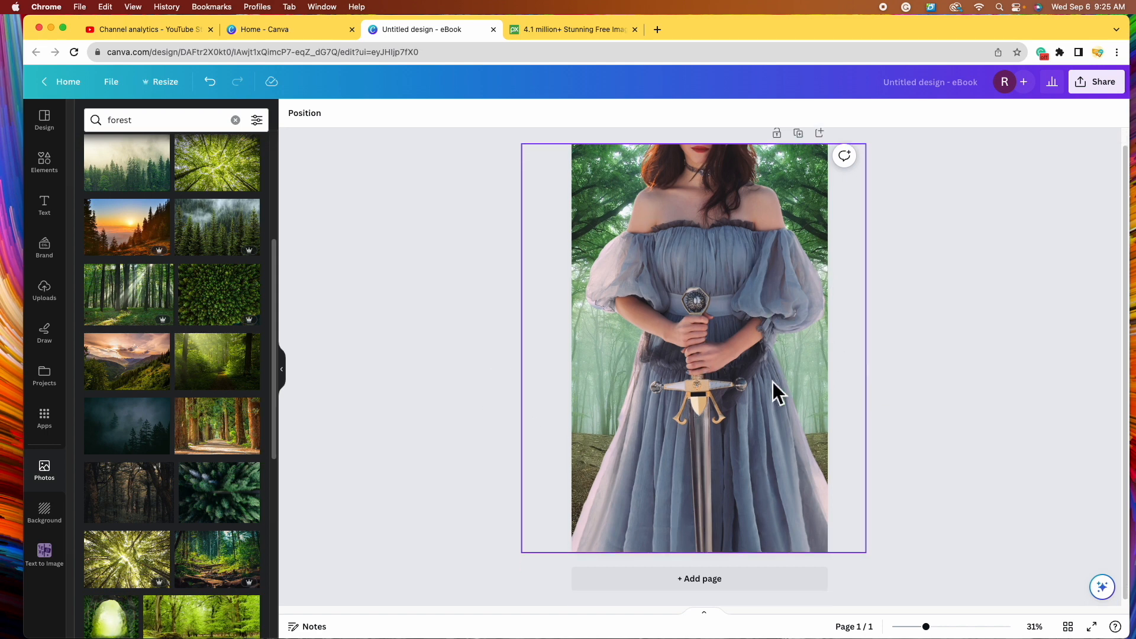
{"action": "left_click", "coordinate": [587, 212]}
{"action": "left_click_drag", "start_coordinate": [680, 408], "coordinate": [803, 400]}
{"action": "left_click", "coordinate": [577, 420]}
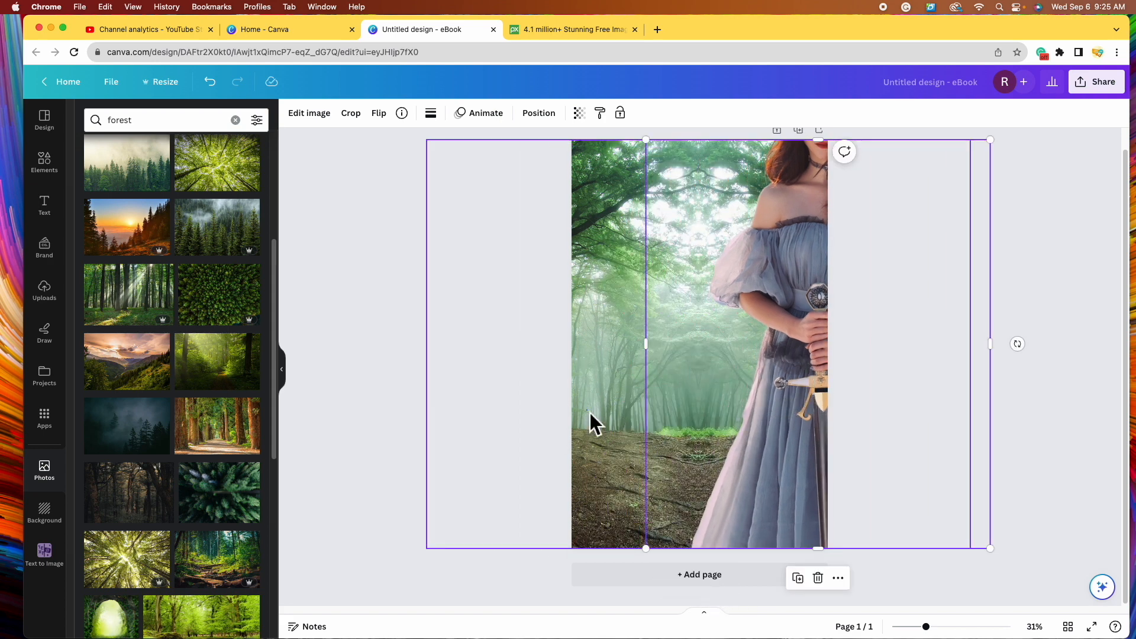
{"action": "left_click", "coordinate": [698, 578]}
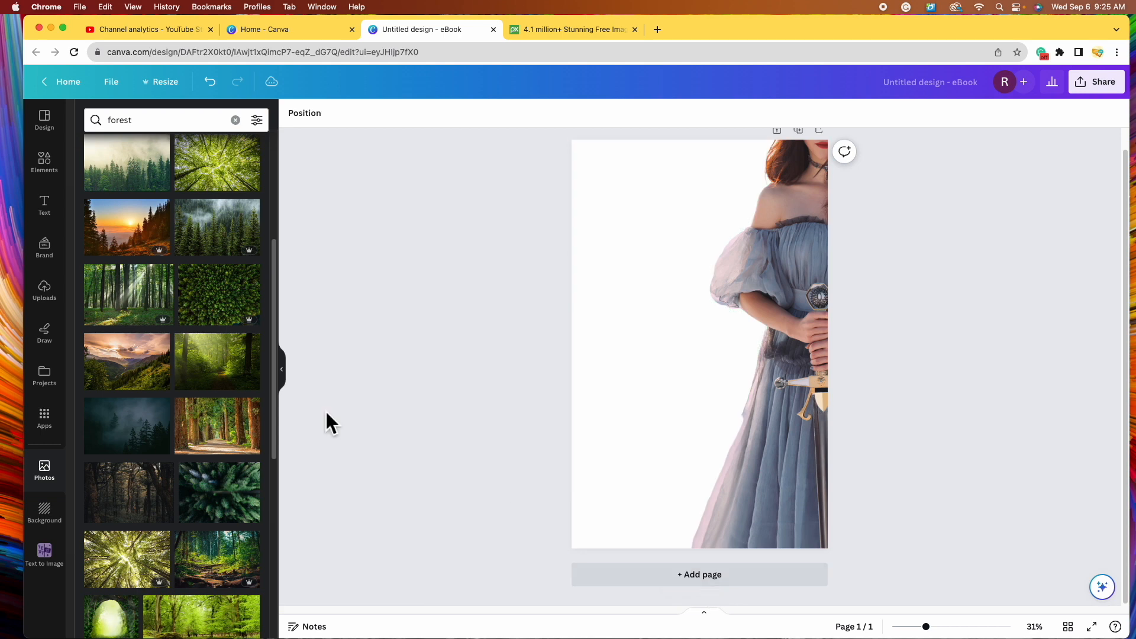
Step: Add the dark foggy pine forest photo from the "forest" results and enlarge it to cover the whole page
{"action": "left_click", "coordinate": [153, 448]}
{"action": "left_click_drag", "start_coordinate": [758, 378], "coordinate": [591, 391]}
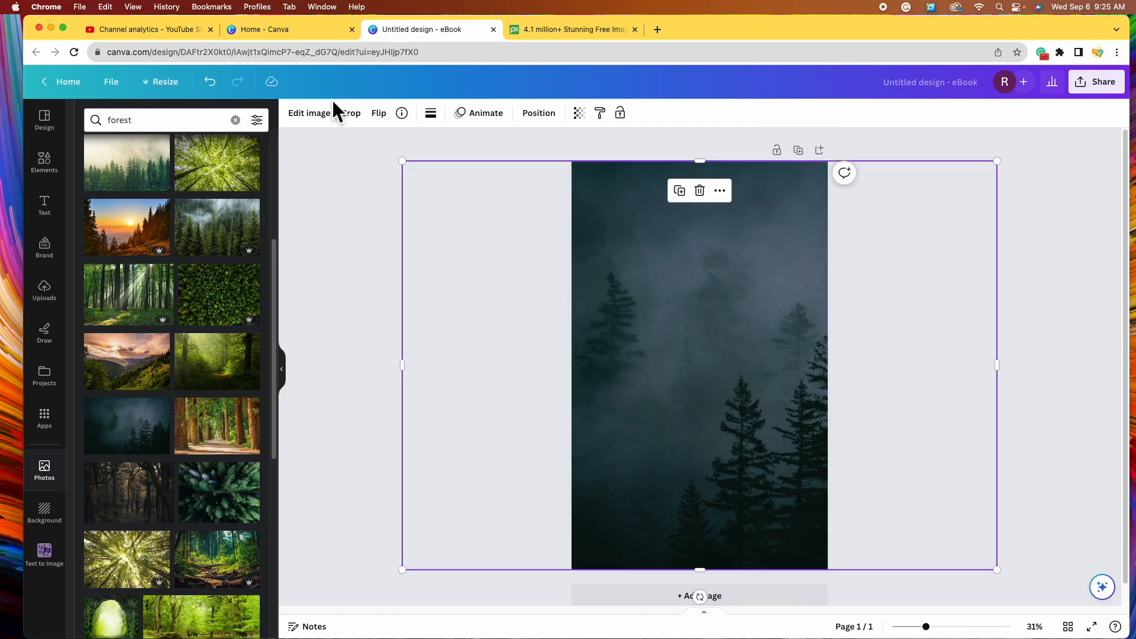
Step: Bring the woman cutout's layer above the dark forest photo and center her on the page
{"action": "left_click", "coordinate": [555, 122]}
{"action": "left_click_drag", "start_coordinate": [195, 239], "coordinate": [189, 178]}
{"action": "left_click_drag", "start_coordinate": [786, 355], "coordinate": [669, 351]}
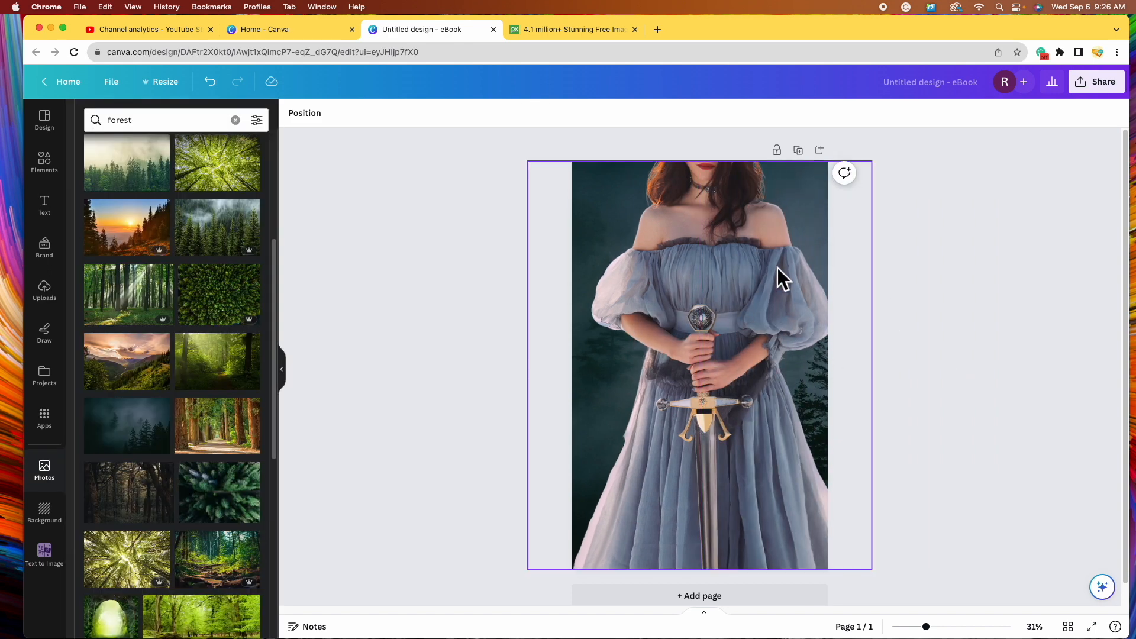
Step: Try the Myst filter from the Photogenic effects on the woman cutout
{"action": "left_click", "coordinate": [727, 346]}
{"action": "left_click", "coordinate": [309, 113]}
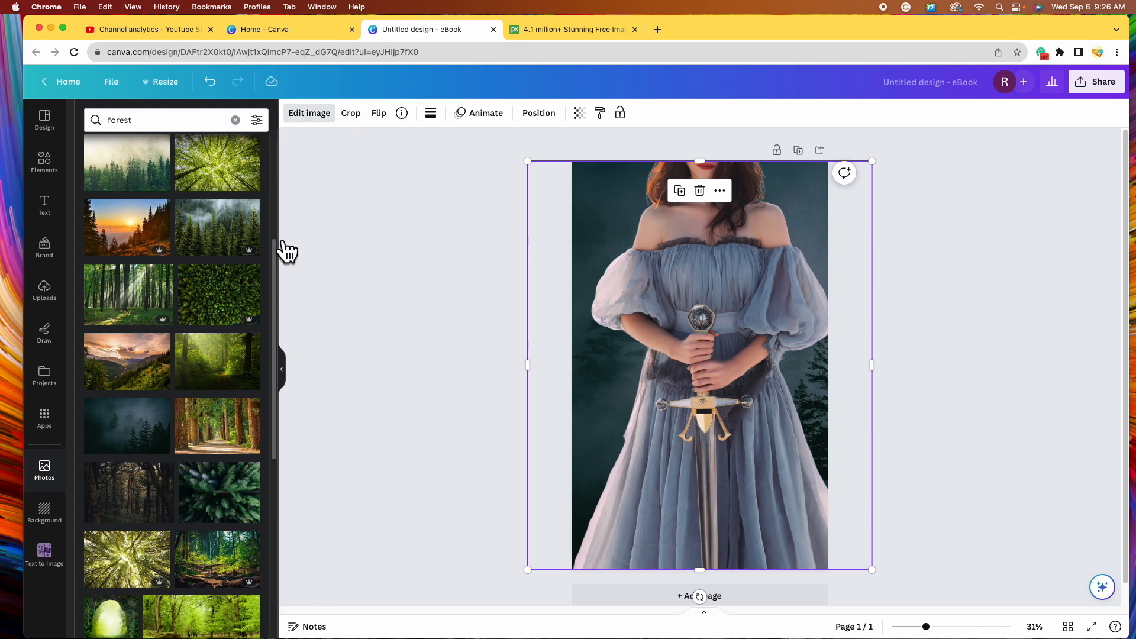
{"action": "scroll", "coordinate": [205, 480], "scroll_direction": "down", "scroll_amount": 10}
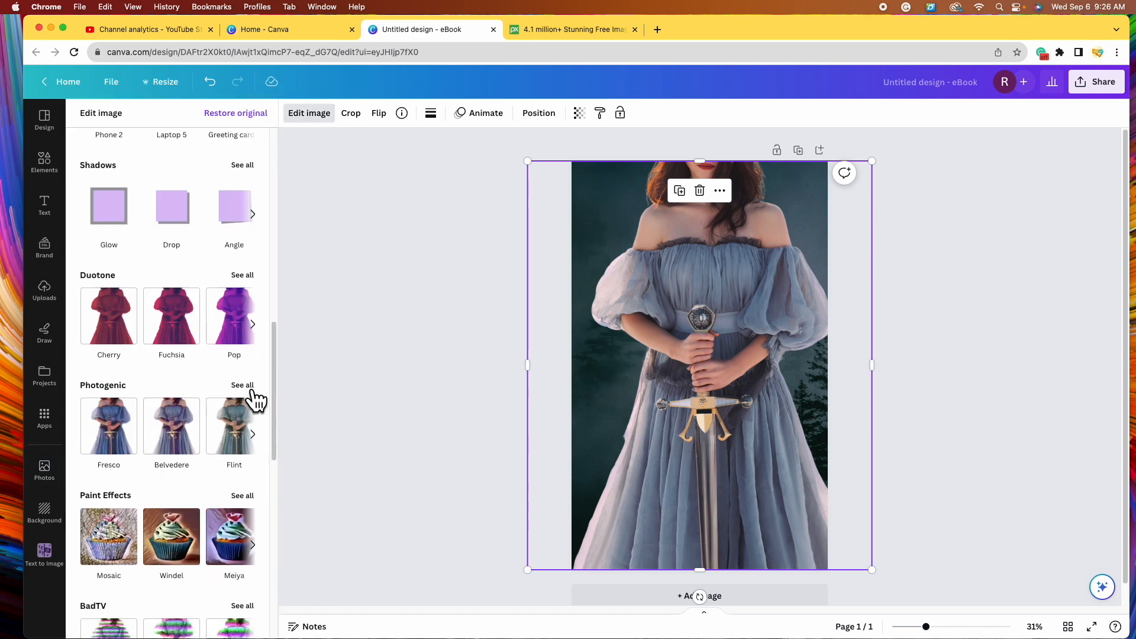
{"action": "left_click", "coordinate": [241, 385]}
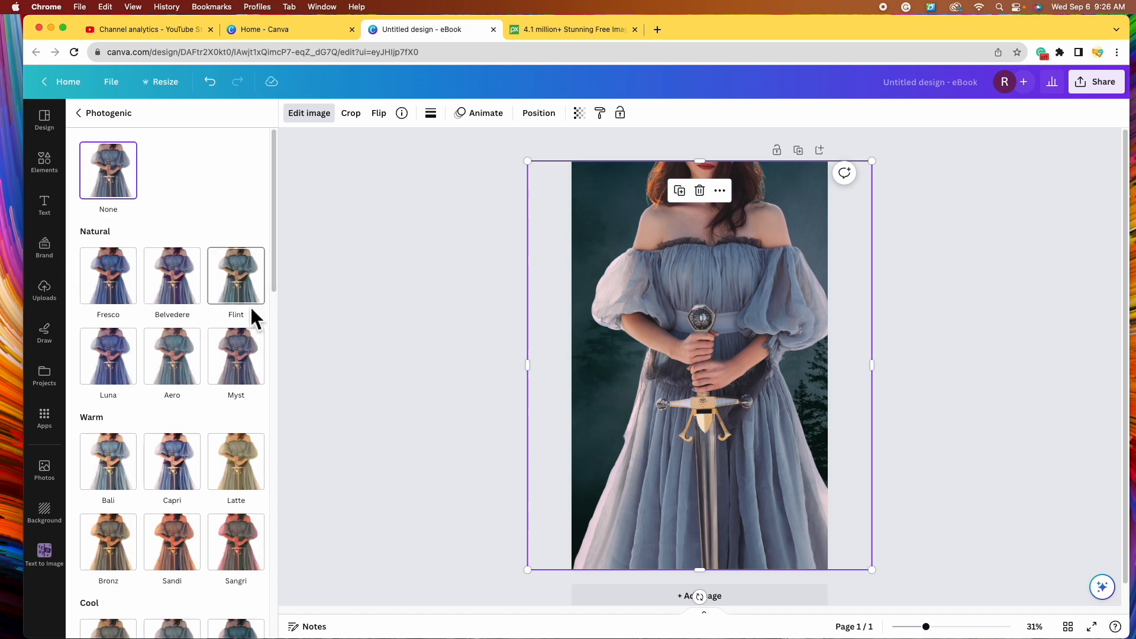
{"action": "left_click", "coordinate": [250, 364]}
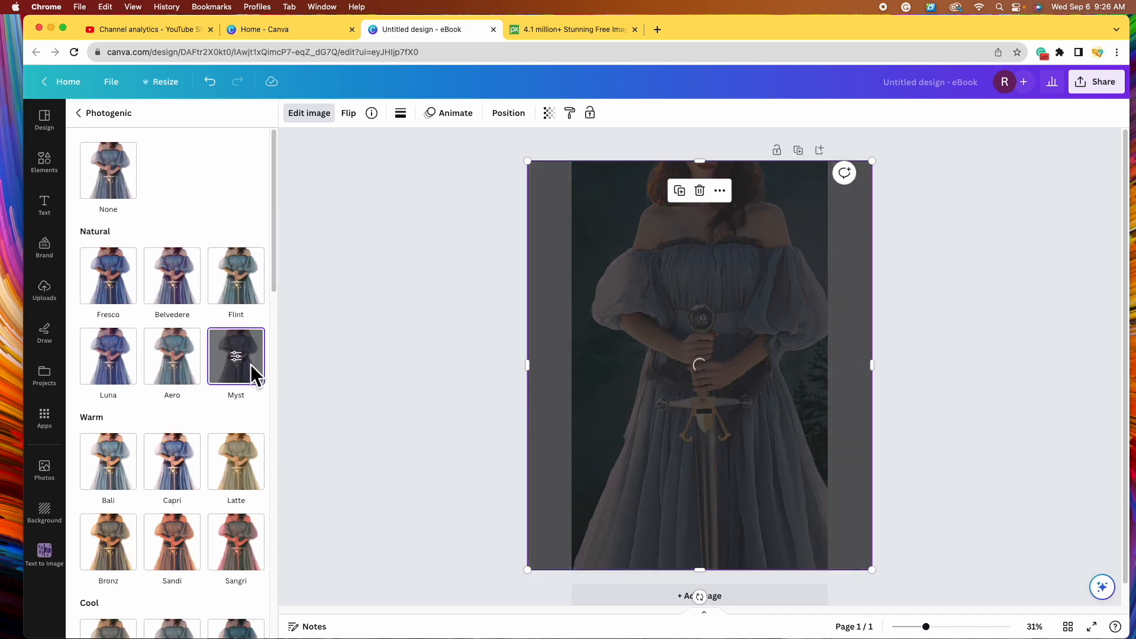
Step: Change the woman cutout's filter to Nordic from the Cool group, look through the remaining filters and close the effects
{"action": "scroll", "coordinate": [230, 376], "scroll_direction": "down", "scroll_amount": 5}
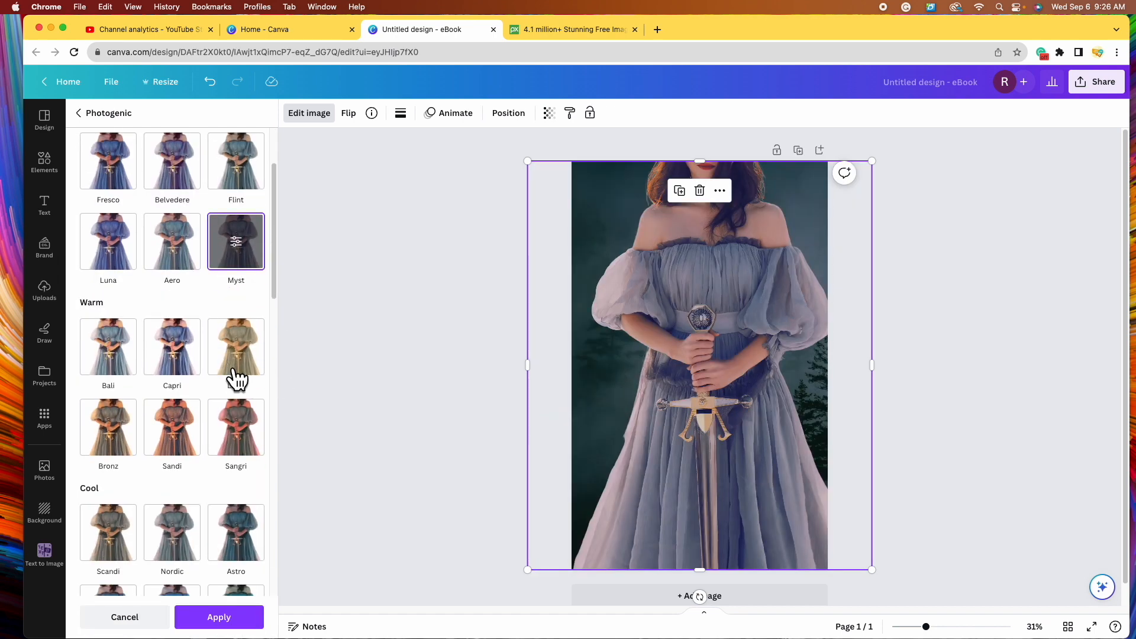
{"action": "scroll", "coordinate": [231, 370], "scroll_direction": "down", "scroll_amount": 2}
{"action": "left_click", "coordinate": [178, 331]}
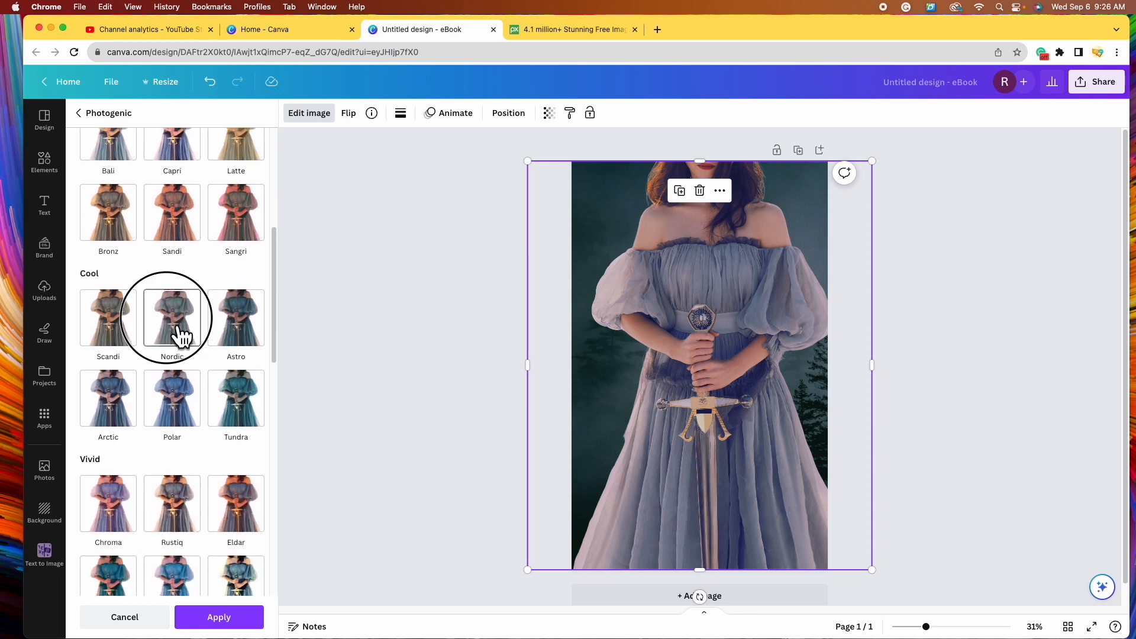
{"action": "scroll", "coordinate": [160, 334], "scroll_direction": "down", "scroll_amount": 6}
{"action": "scroll", "coordinate": [172, 334], "scroll_direction": "up", "scroll_amount": 3}
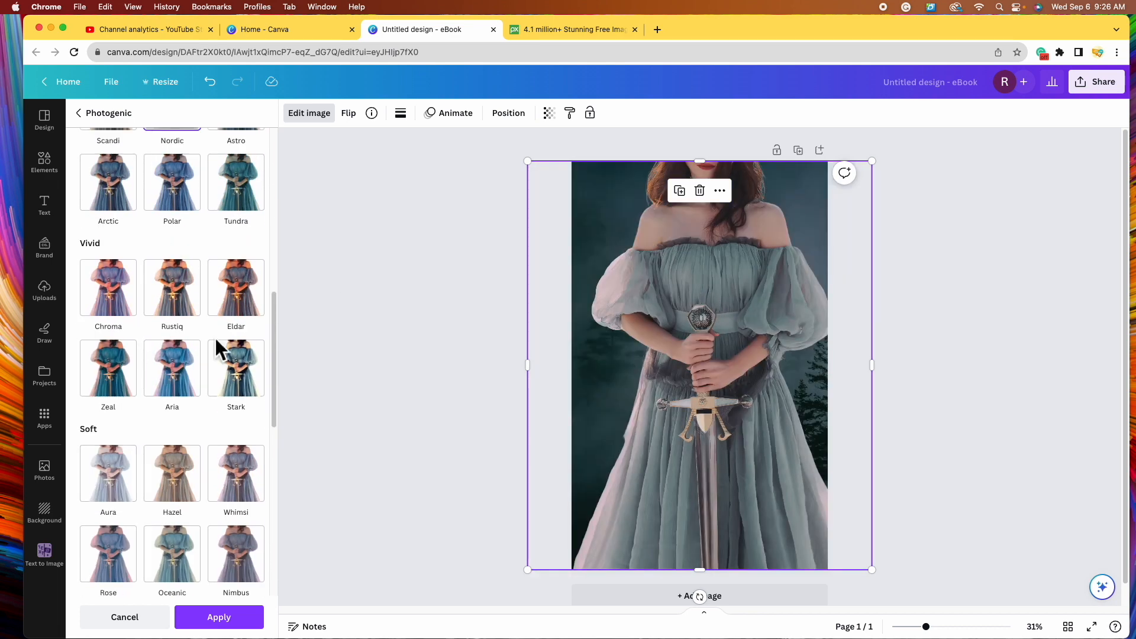
{"action": "scroll", "coordinate": [236, 378], "scroll_direction": "down", "scroll_amount": 5}
{"action": "scroll", "coordinate": [236, 381], "scroll_direction": "down", "scroll_amount": 4}
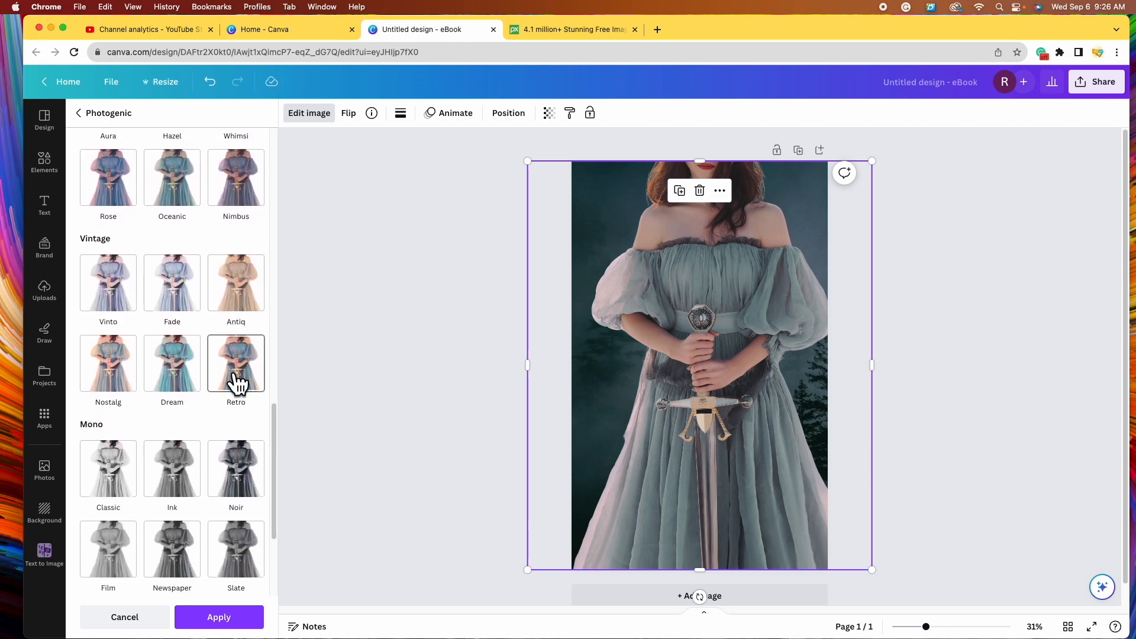
{"action": "left_click", "coordinate": [450, 399]}
{"action": "left_click", "coordinate": [449, 399]}
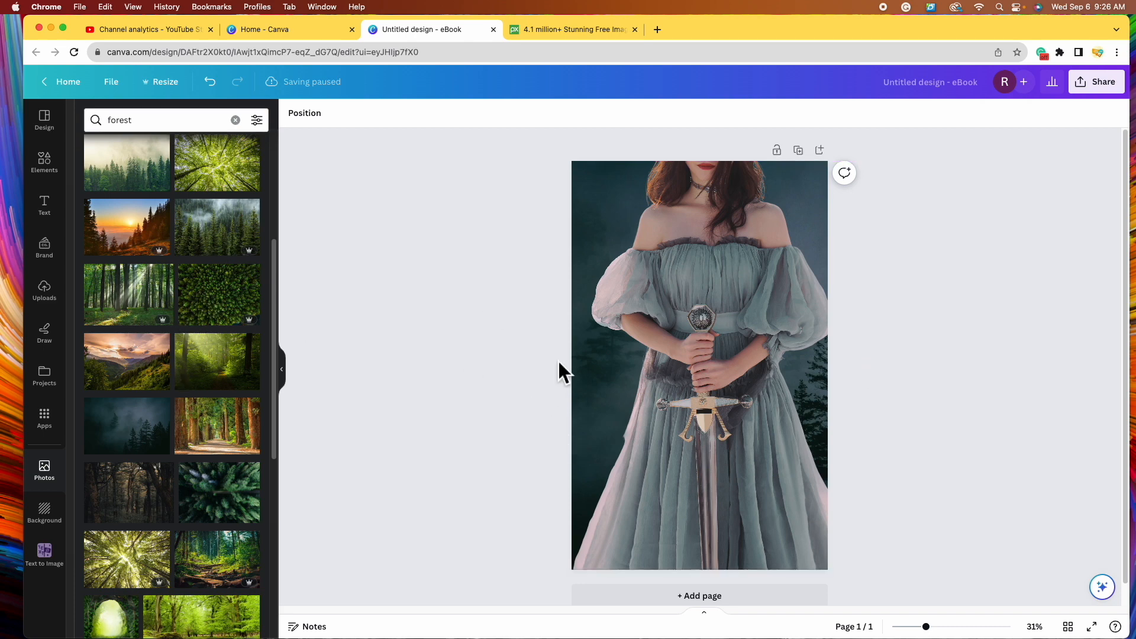
Step: Add a blank second page to the design, and switch to Pixabay to search its photos for "princess"
{"action": "left_click", "coordinate": [739, 604]}
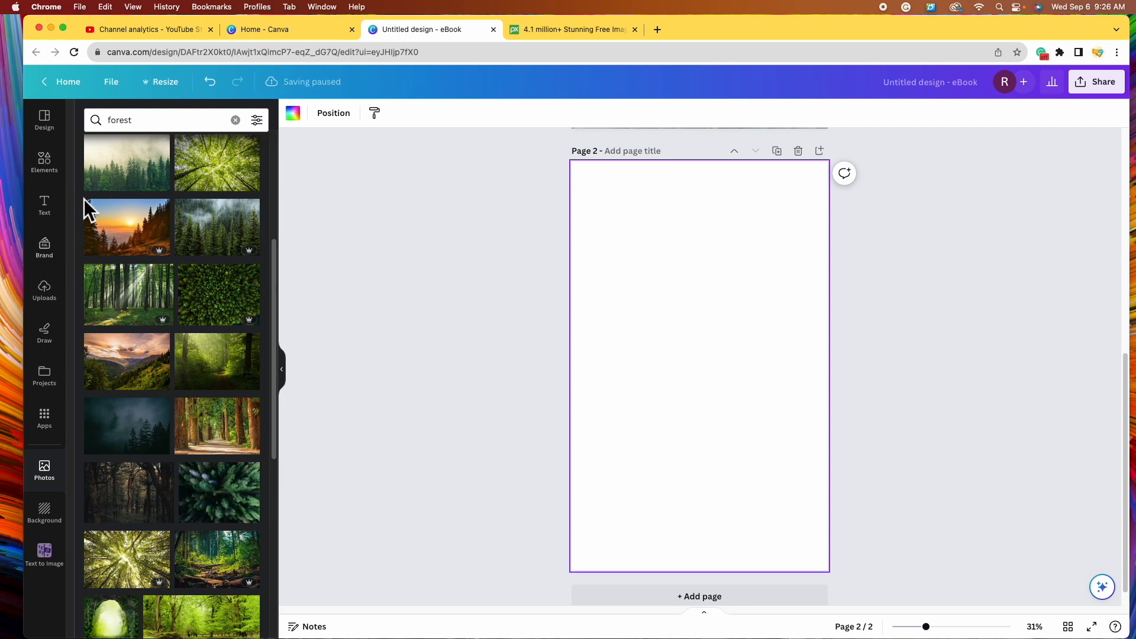
{"action": "left_click", "coordinate": [583, 30]}
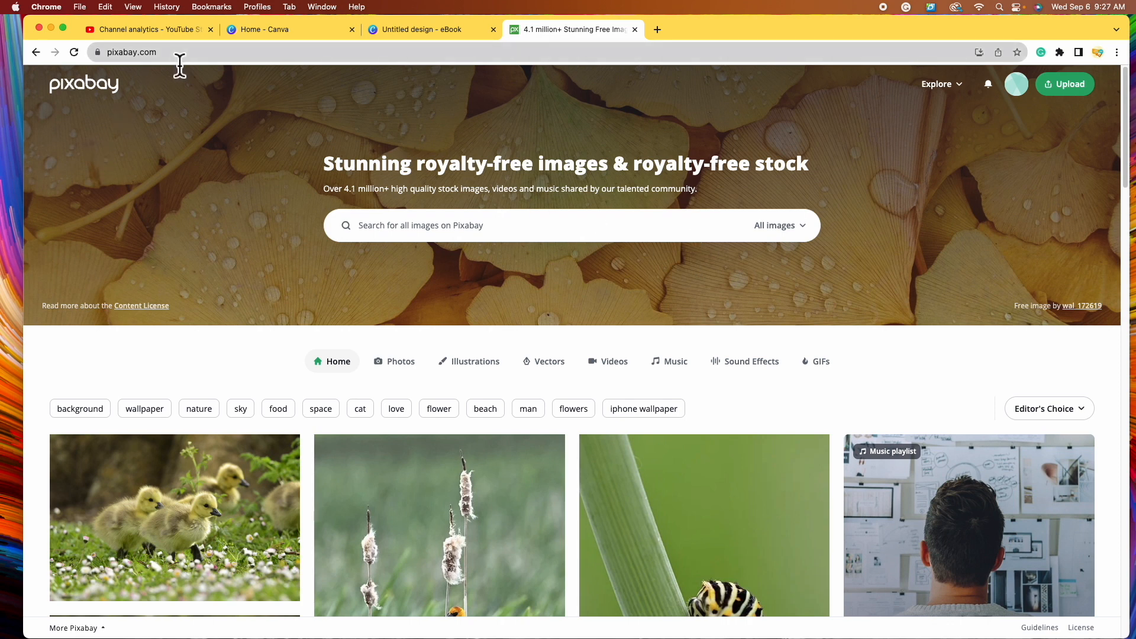
{"action": "left_click", "coordinate": [574, 237]}
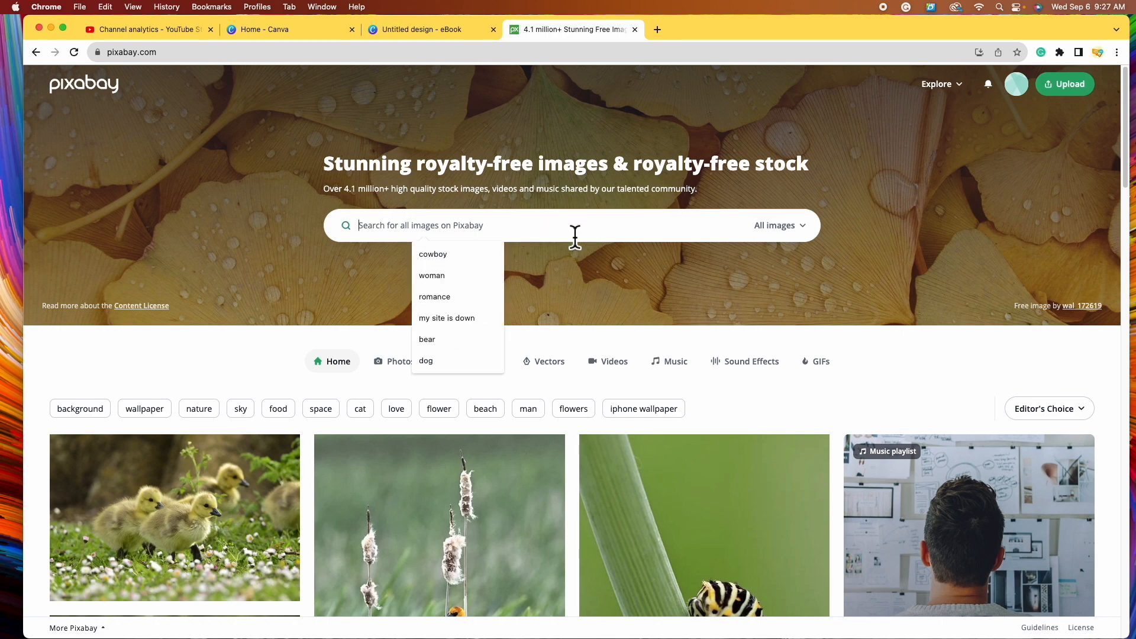
{"action": "type", "text": "princess"}
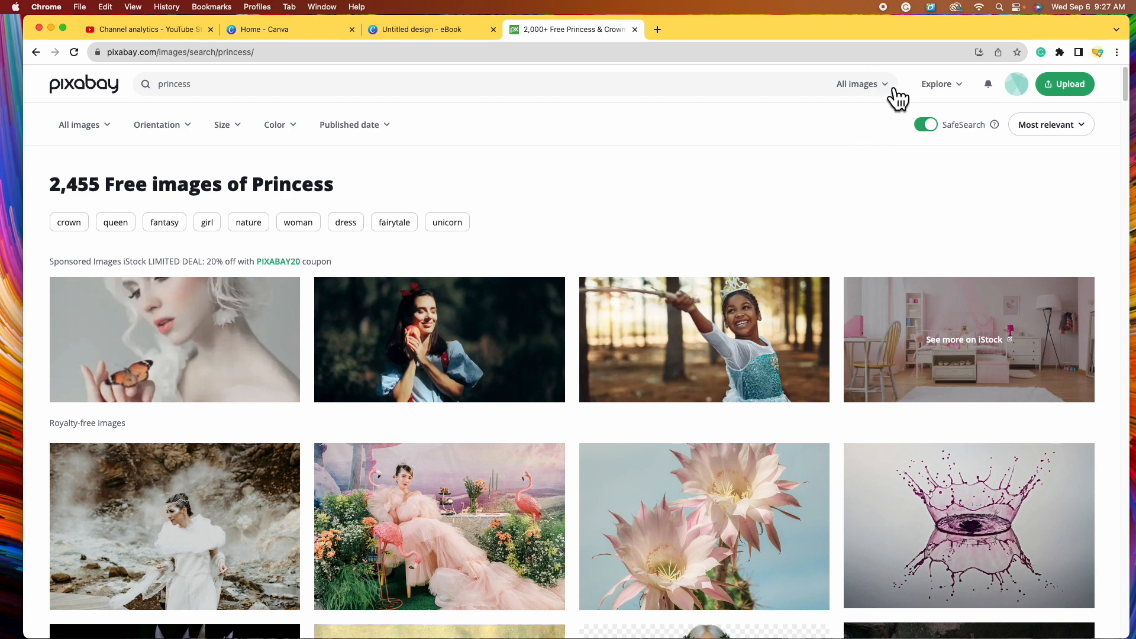
{"action": "left_click", "coordinate": [896, 100]}
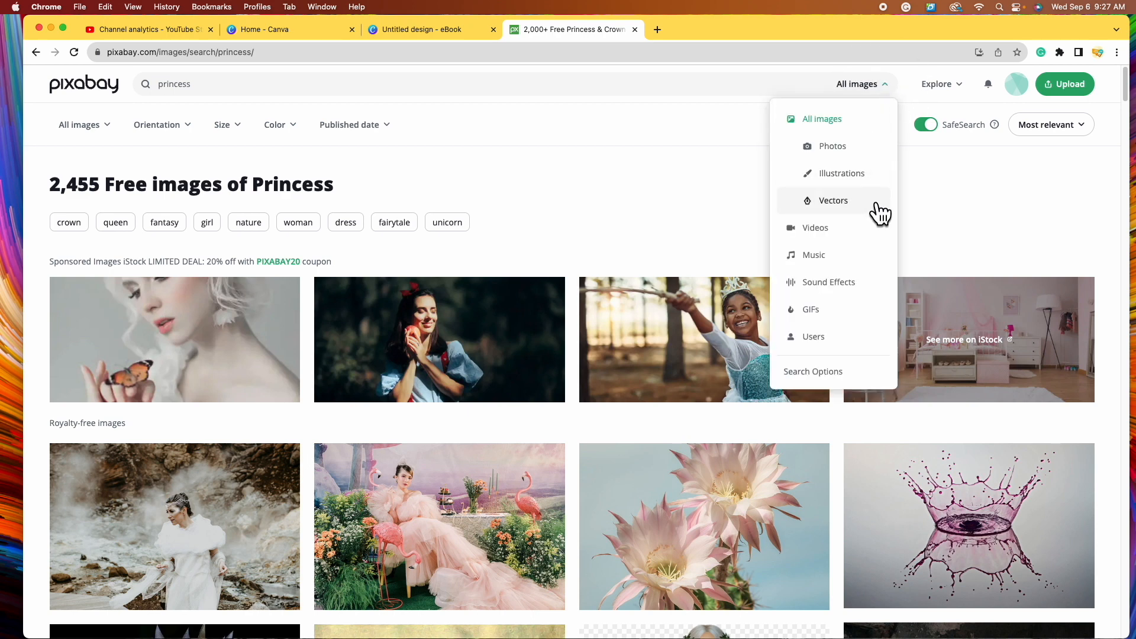
{"action": "left_click", "coordinate": [869, 153]}
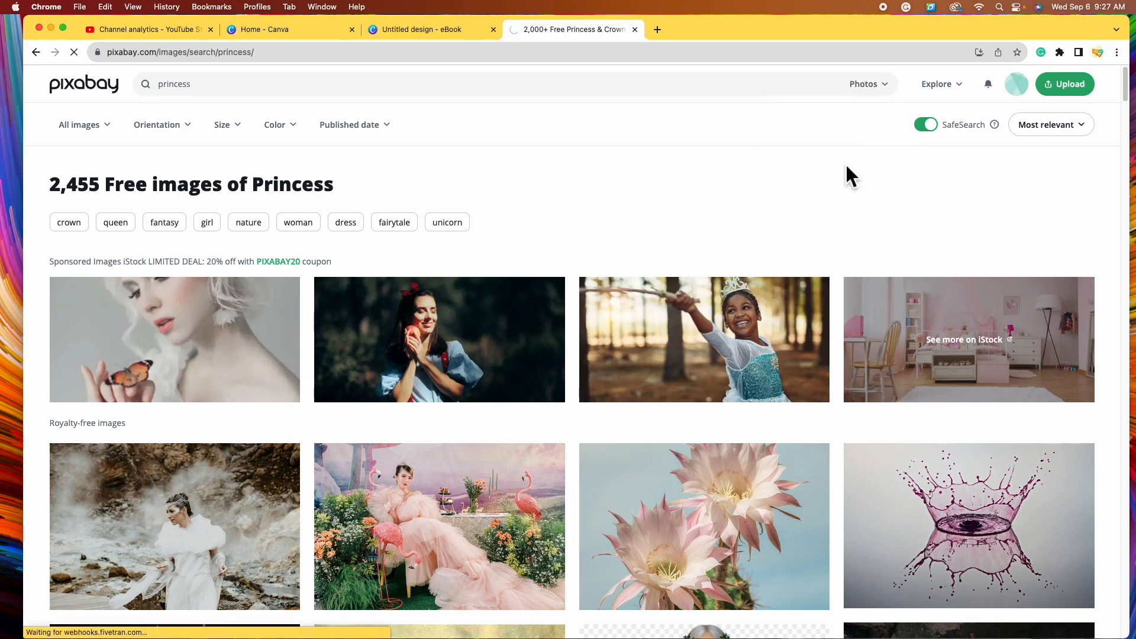
Step: Find the photo of the crowned woman in a blue gown and black cape and download it as the 863×1280 JPG
{"action": "scroll", "coordinate": [840, 260], "scroll_direction": "down", "scroll_amount": 2}
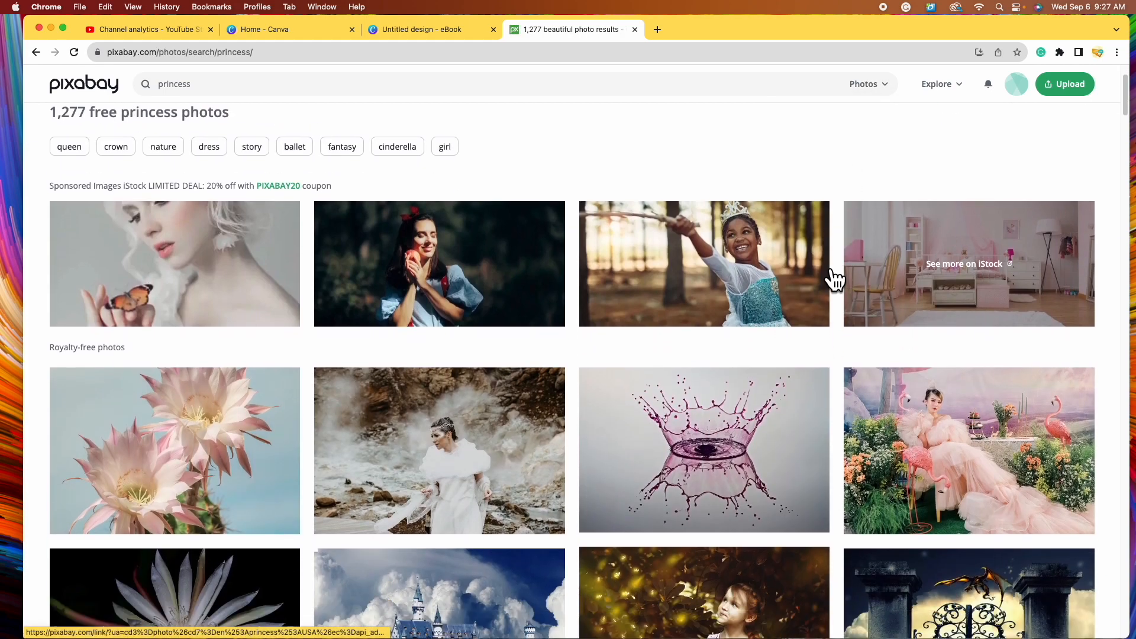
{"action": "scroll", "coordinate": [834, 278], "scroll_direction": "down", "scroll_amount": 10}
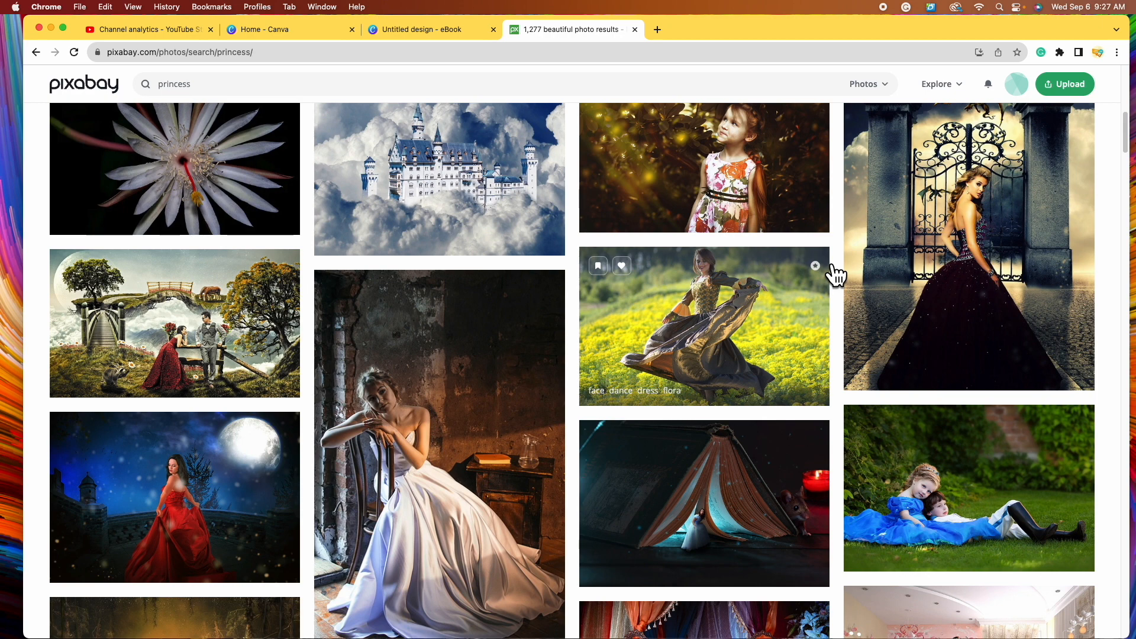
{"action": "scroll", "coordinate": [836, 274], "scroll_direction": "down", "scroll_amount": 15}
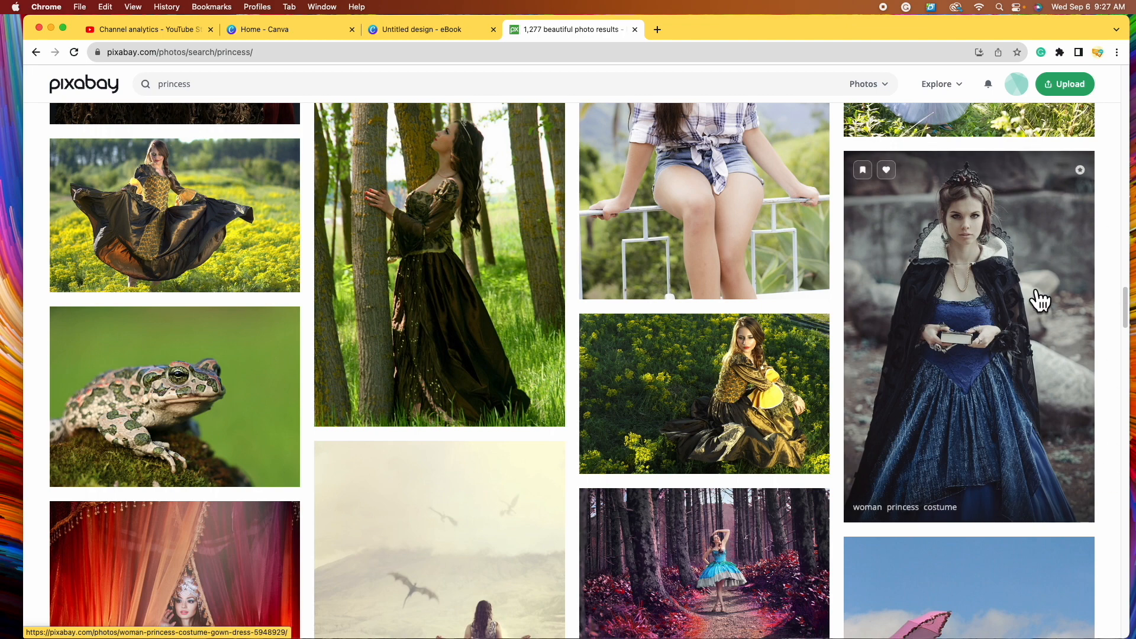
{"action": "left_click", "coordinate": [935, 391]}
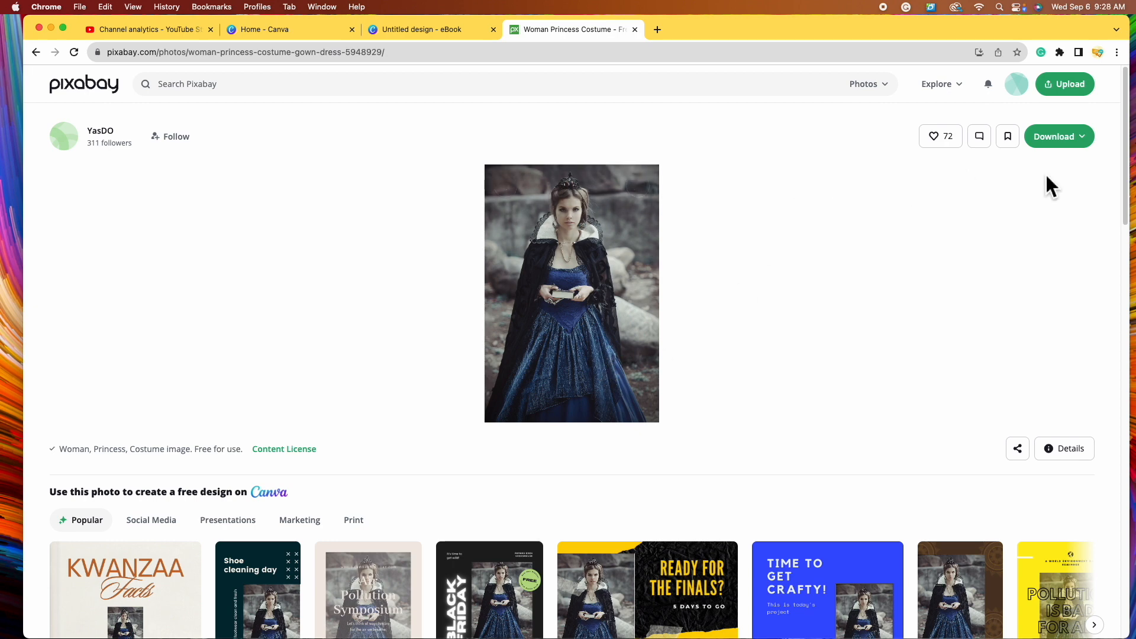
{"action": "left_click", "coordinate": [1099, 143]}
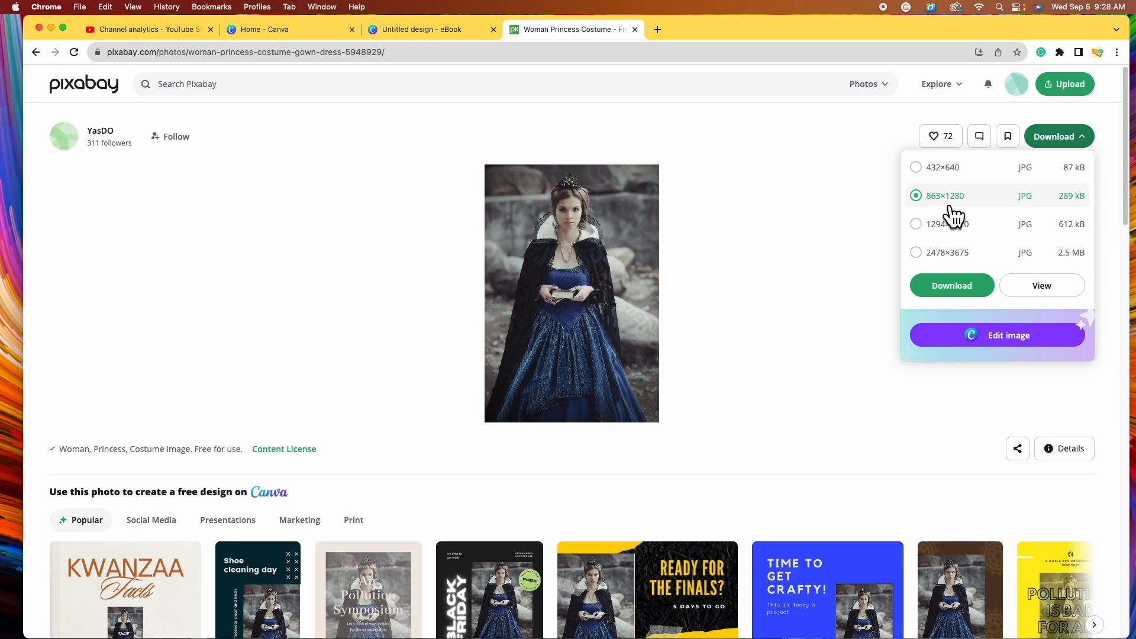
{"action": "left_click", "coordinate": [951, 286]}
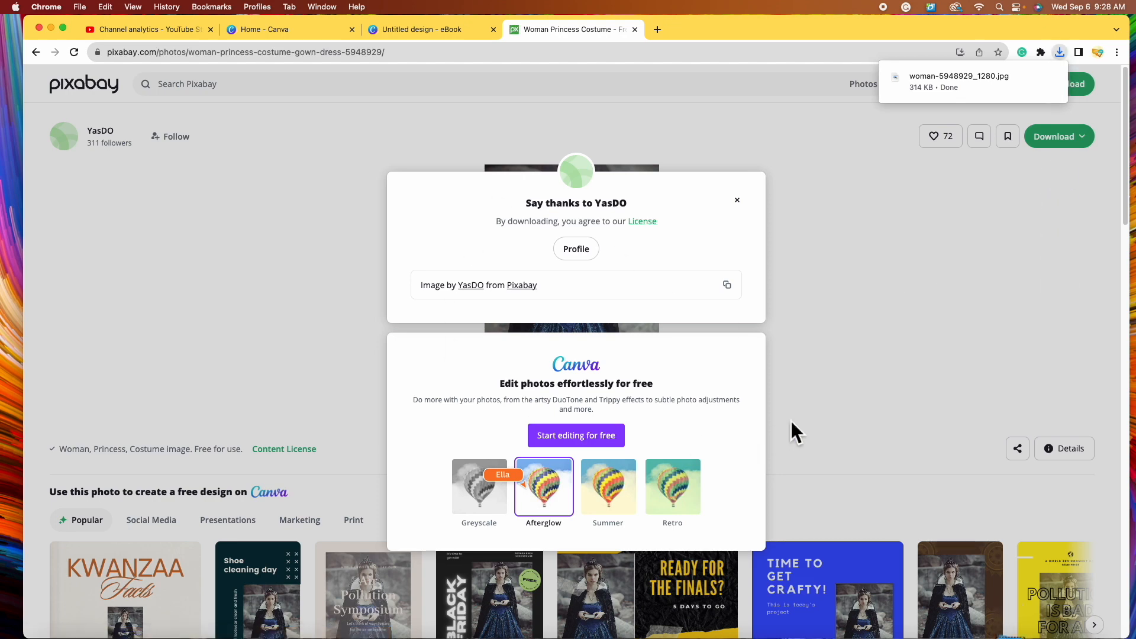
Step: Switch back to the Canva design and upload woman-5948929_1280.jpg from the Downloads folder
{"action": "left_click", "coordinate": [406, 31]}
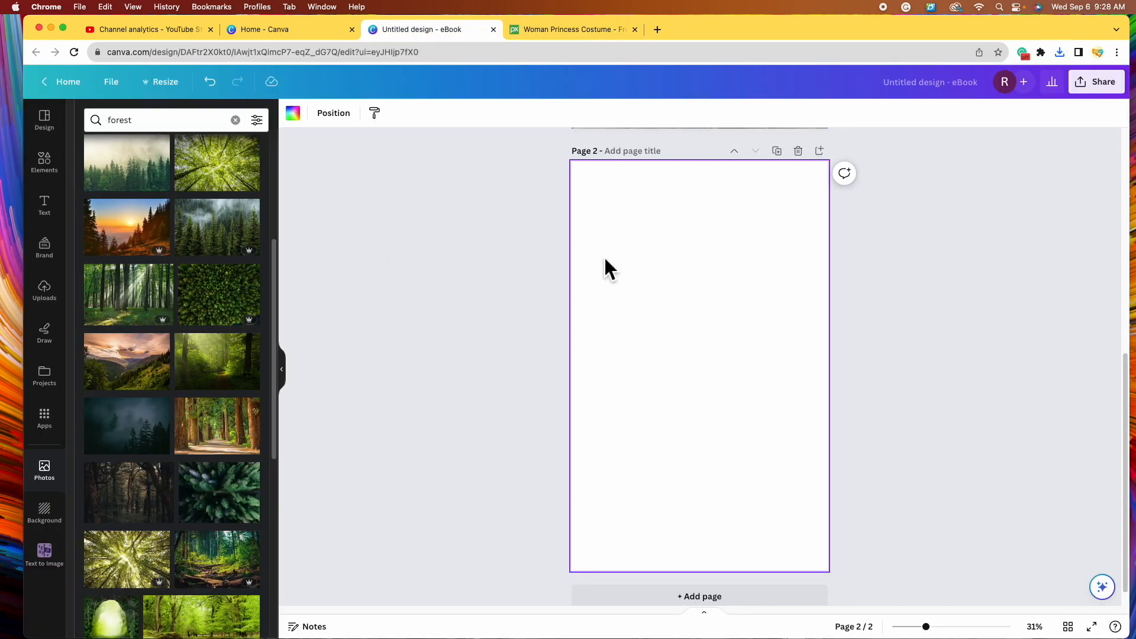
{"action": "left_click", "coordinate": [236, 119]}
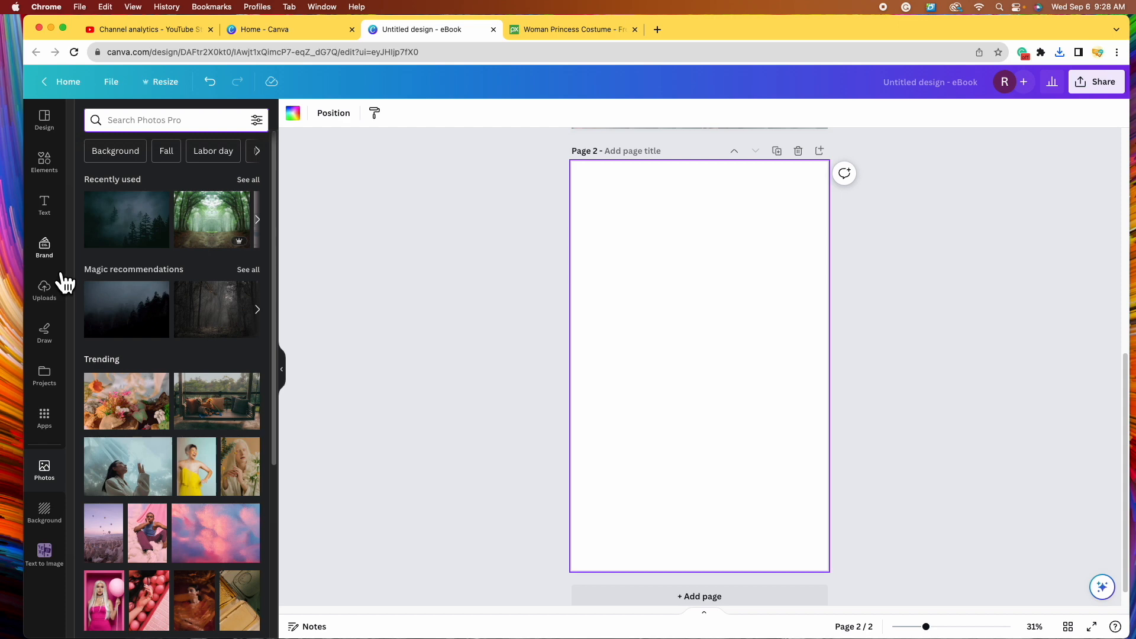
{"action": "left_click", "coordinate": [57, 301]}
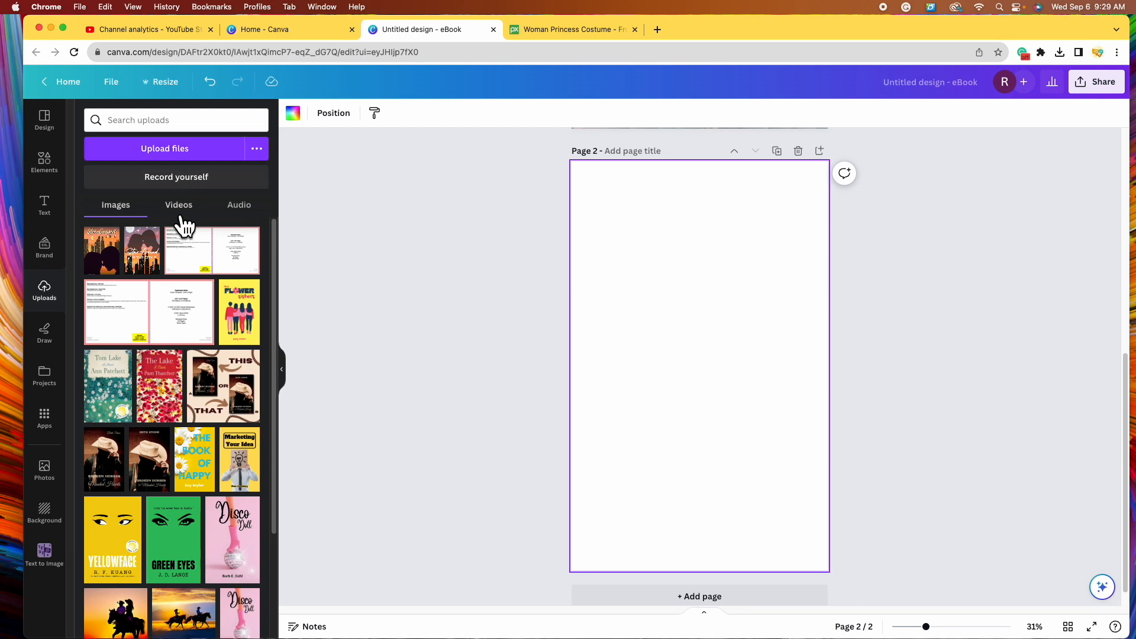
{"action": "left_click", "coordinate": [199, 167]}
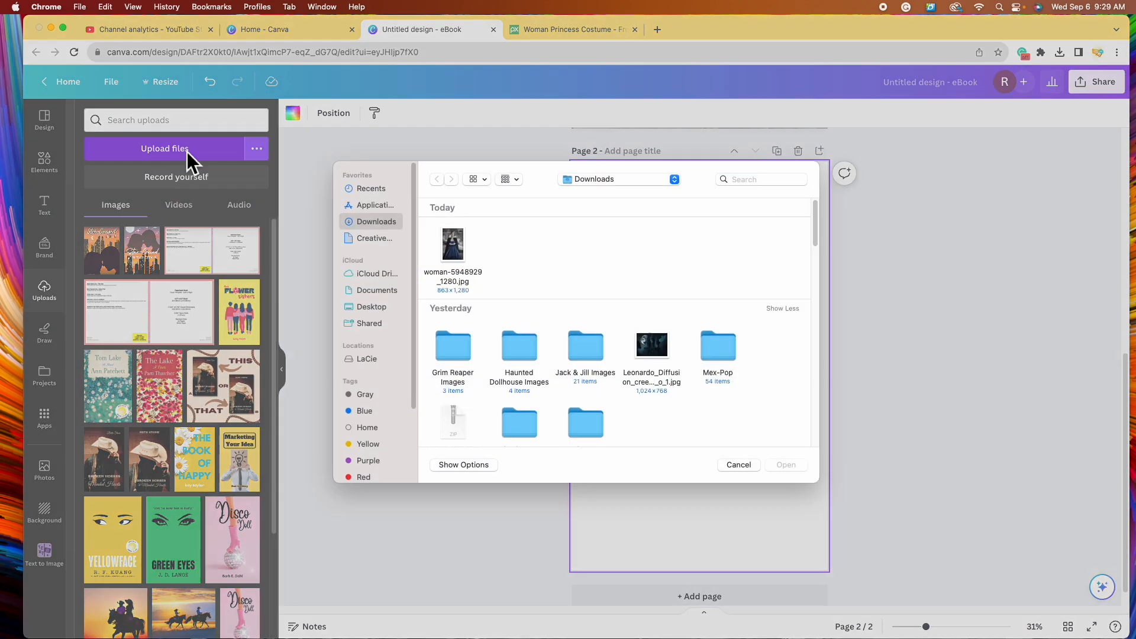
{"action": "left_click", "coordinate": [456, 252]}
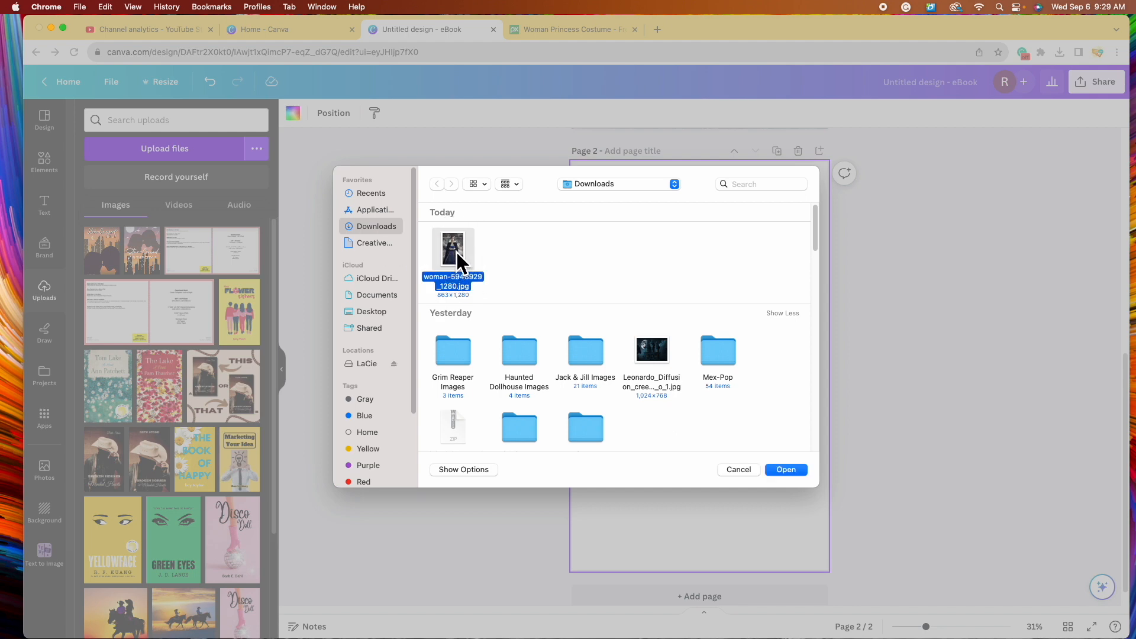
{"action": "left_click", "coordinate": [792, 473]}
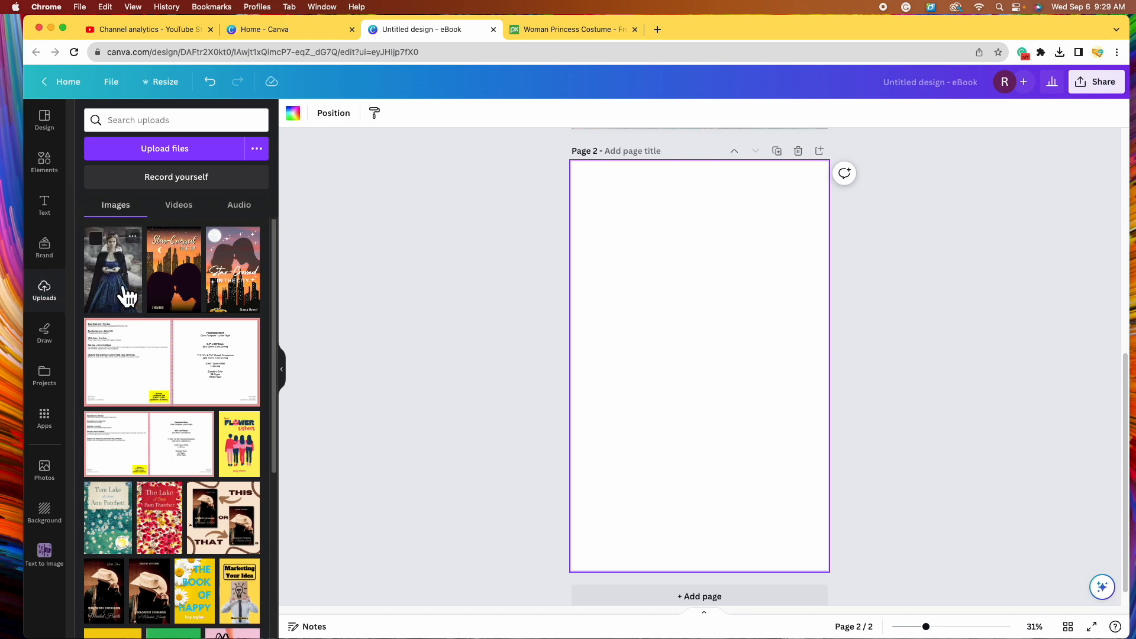
Step: Add the uploaded photo of the crowned woman to page 2 and remove its background
{"action": "left_click", "coordinate": [126, 294]}
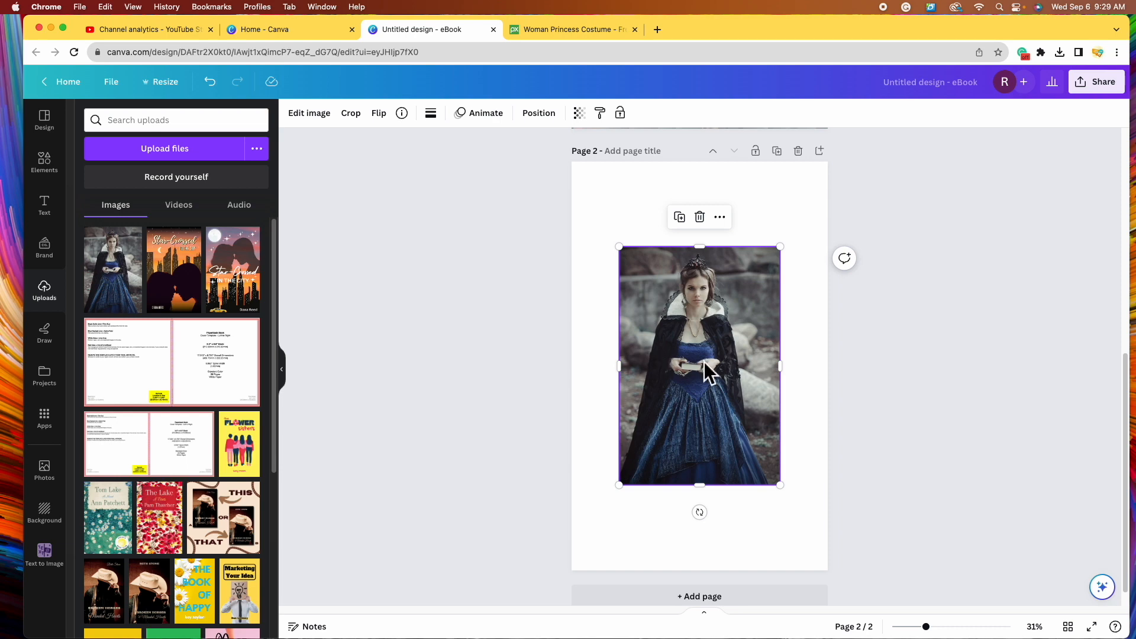
{"action": "mouse_move", "coordinate": [718, 388]}
{"action": "left_mouse_down"}
{"action": "mouse_move", "coordinate": [720, 357]}
{"action": "mouse_move", "coordinate": [724, 379]}
{"action": "mouse_move", "coordinate": [714, 371]}
{"action": "left_mouse_up"}
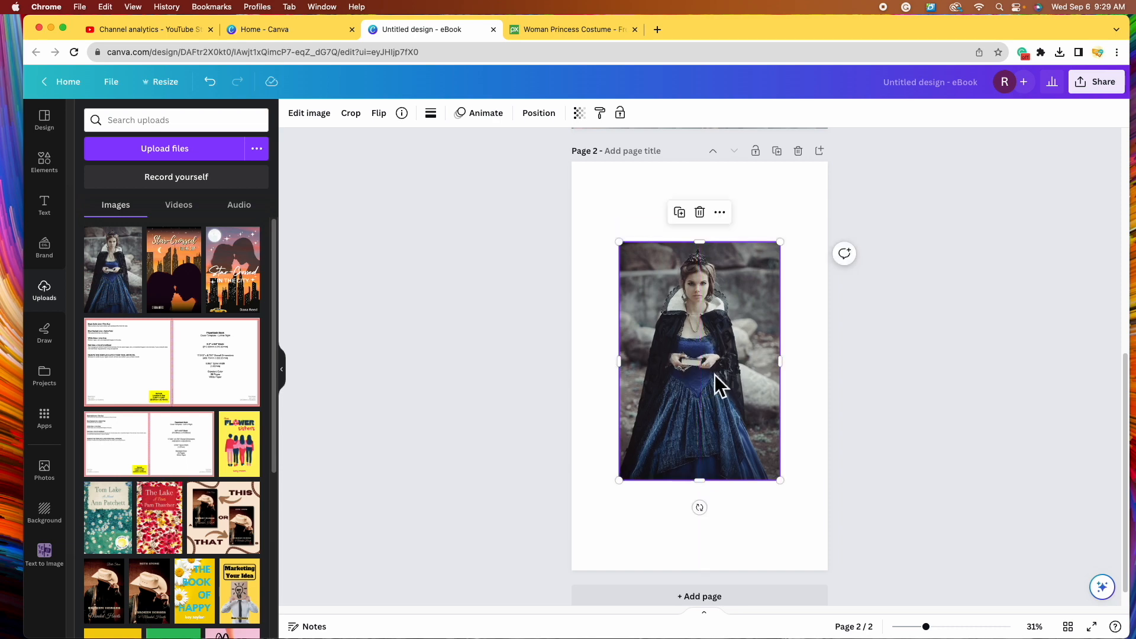
{"action": "left_click", "coordinate": [310, 114]}
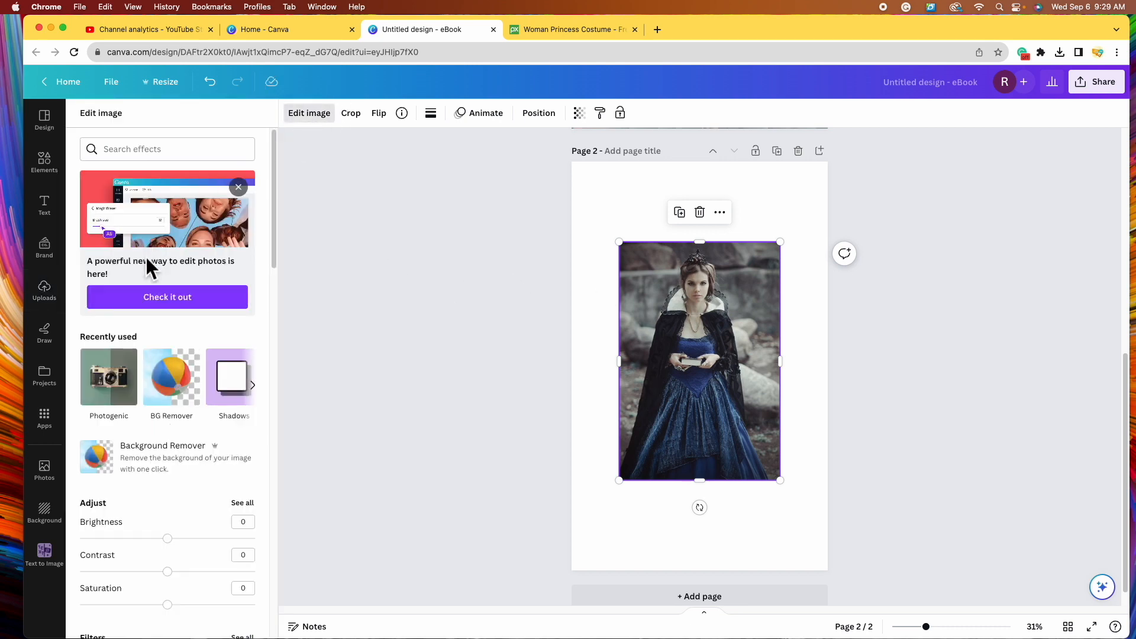
{"action": "left_click", "coordinate": [172, 472]}
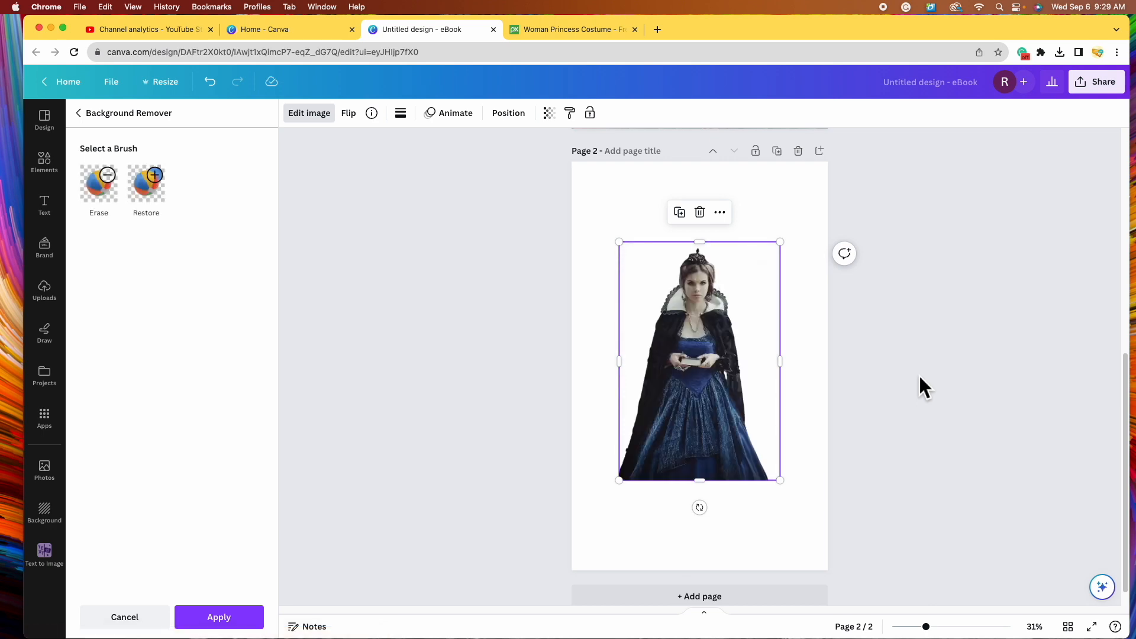
Step: Enlarge the woman cutout until it spans the full width of page 2
{"action": "left_click_drag", "start_coordinate": [779, 480], "coordinate": [816, 522]}
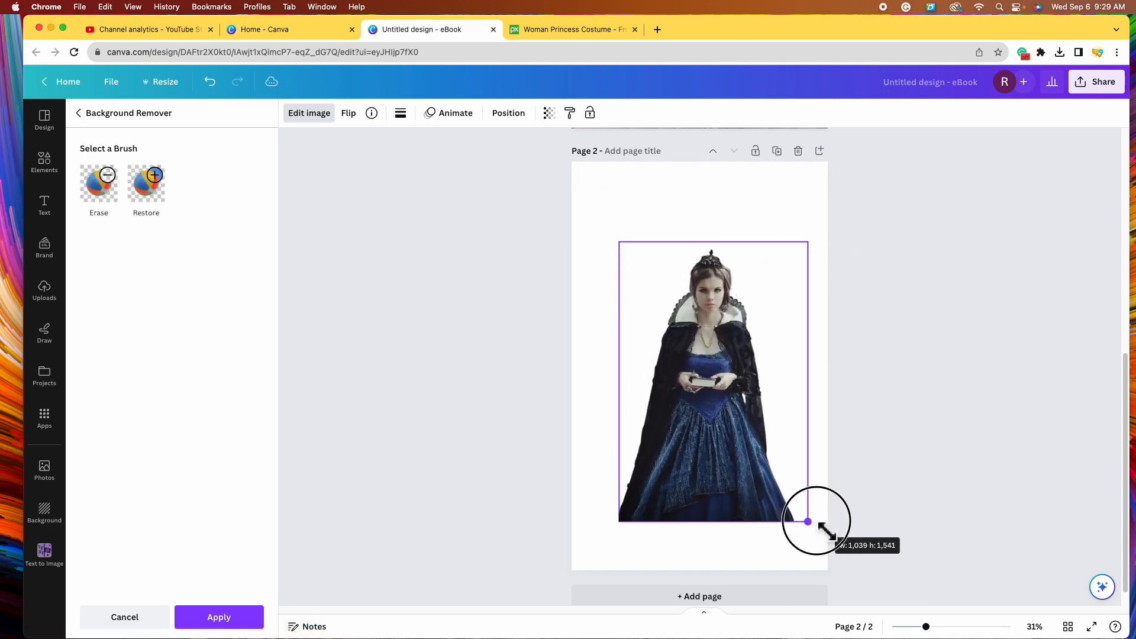
{"action": "left_click_drag", "start_coordinate": [620, 243], "coordinate": [571, 173]}
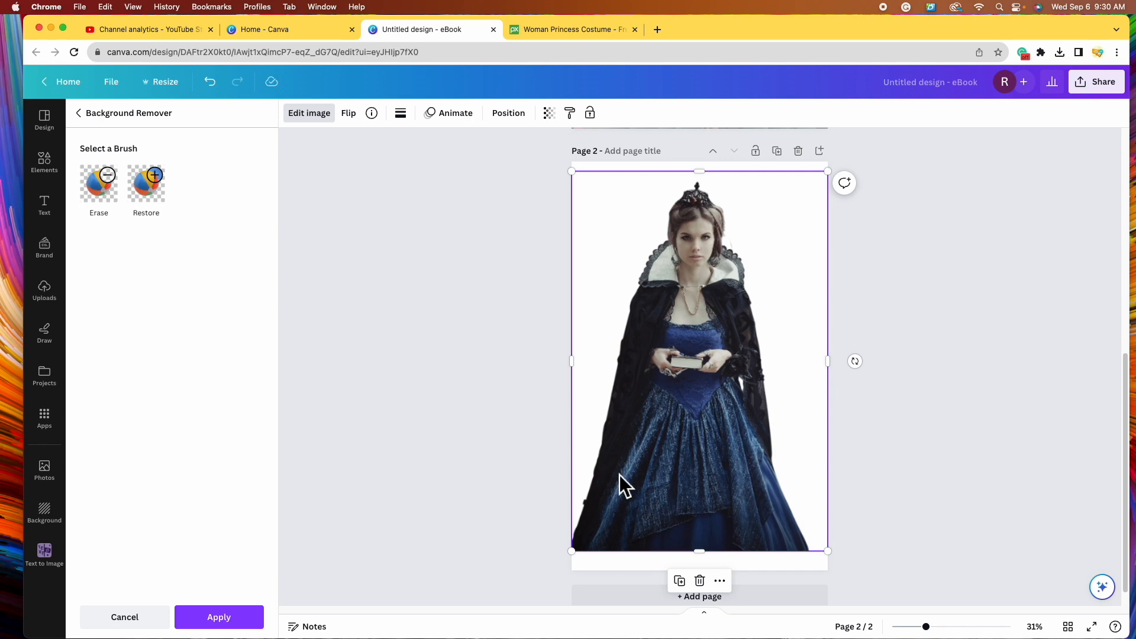
Step: Compare the cutout with the original image through the Erase brush's Show original image option, and apply the background removal
{"action": "left_click", "coordinate": [112, 205]}
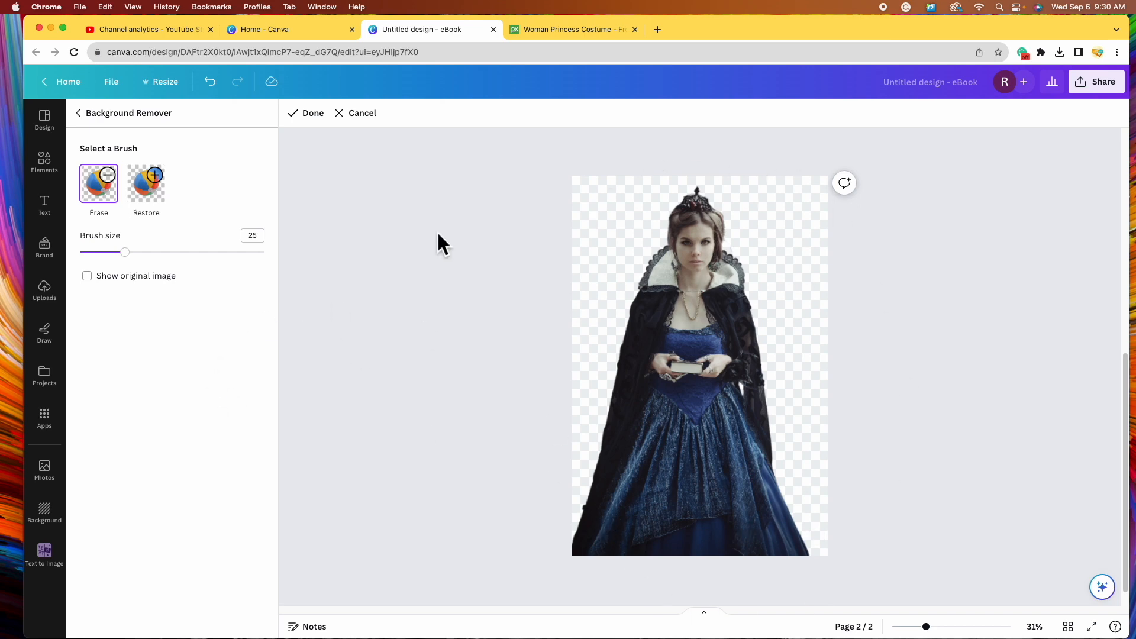
{"action": "left_click", "coordinate": [99, 281]}
{"action": "left_click", "coordinate": [99, 283]}
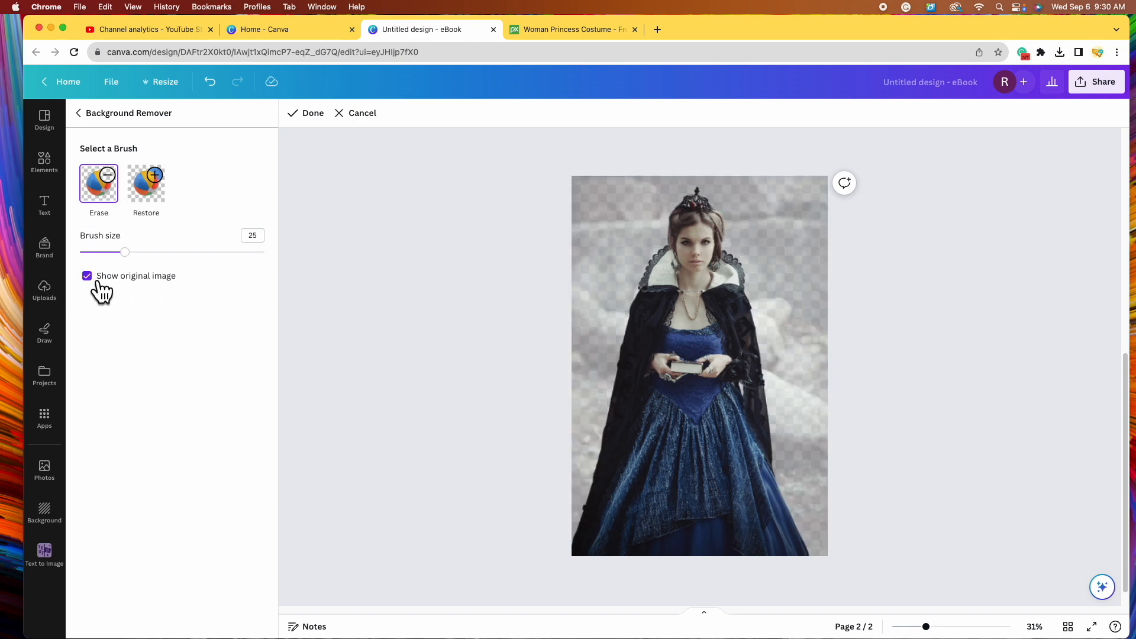
{"action": "left_click", "coordinate": [99, 283]}
{"action": "left_click", "coordinate": [101, 291]}
{"action": "left_click", "coordinate": [101, 291]}
{"action": "left_click", "coordinate": [313, 114]}
{"action": "left_click", "coordinate": [220, 617]}
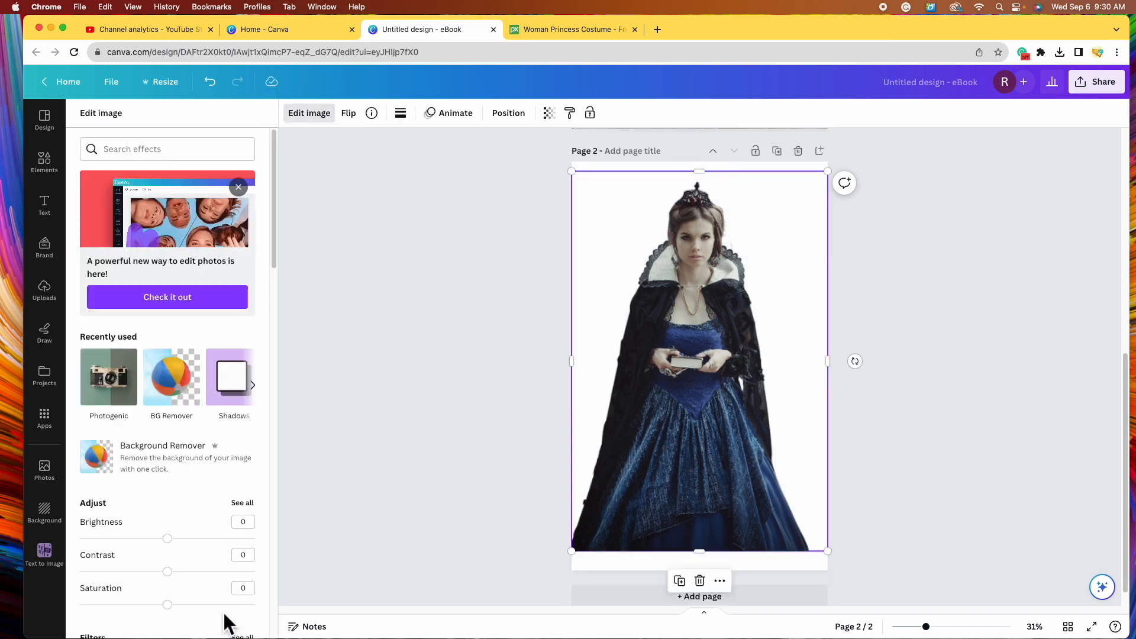
Step: Enlarge the woman cutout beyond the page edges so her upper face is cut off, aligning its lower edge with the page's
{"action": "scroll", "coordinate": [698, 401], "scroll_direction": "up", "scroll_amount": 5}
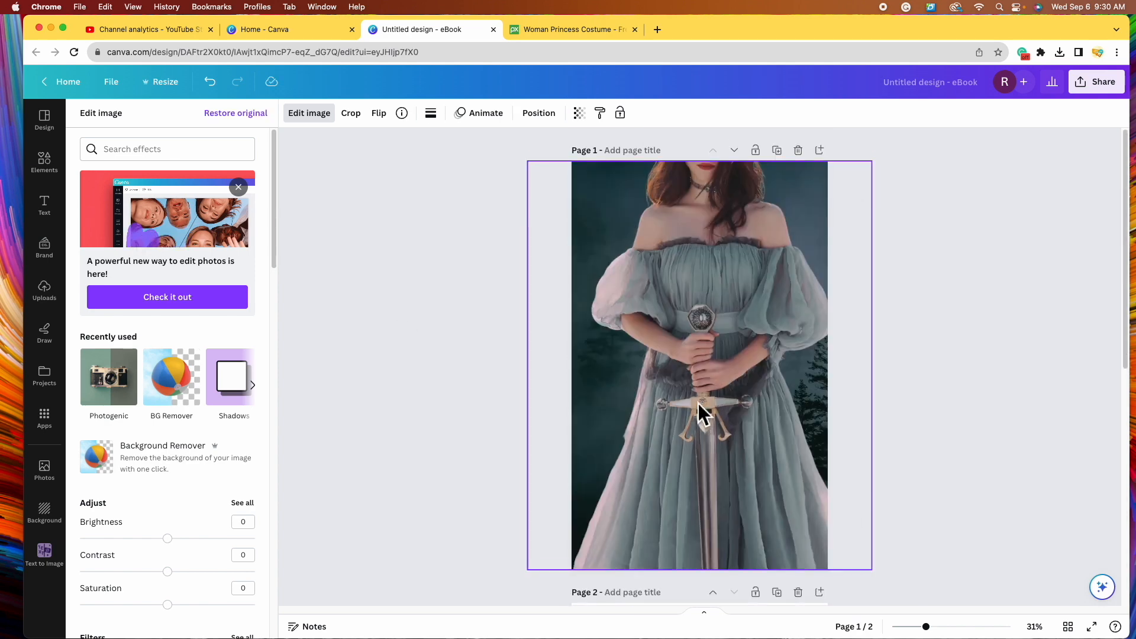
{"action": "scroll", "coordinate": [608, 349], "scroll_direction": "down", "scroll_amount": 5}
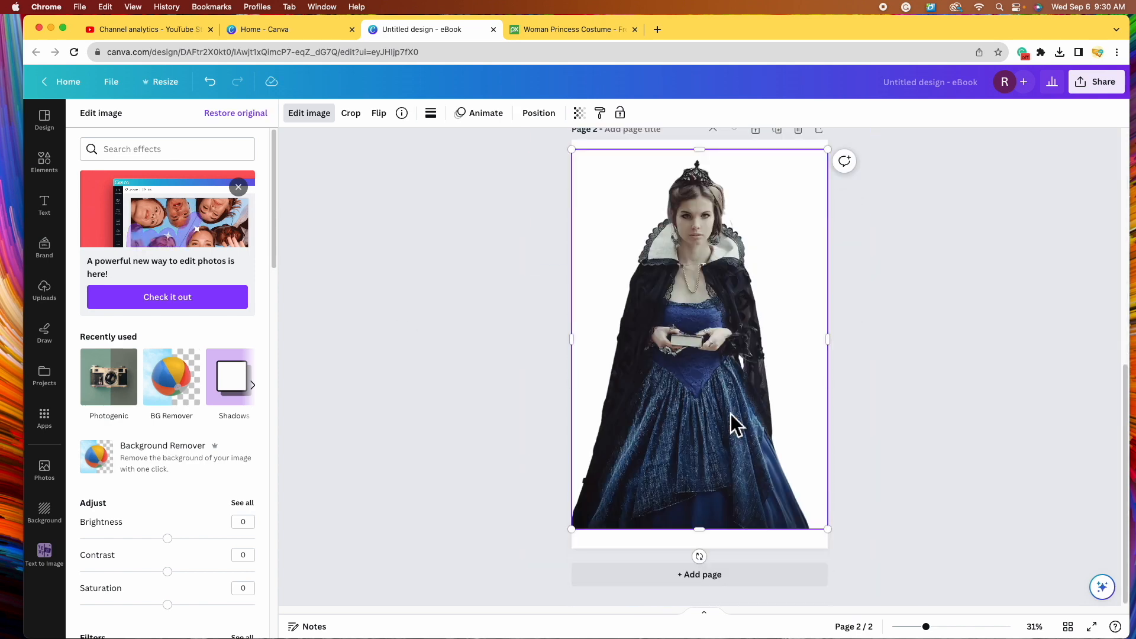
{"action": "left_click", "coordinate": [730, 413]}
{"action": "scroll", "coordinate": [704, 414], "scroll_direction": "up", "scroll_amount": 2}
{"action": "left_click_drag", "start_coordinate": [827, 255], "coordinate": [899, 155]}
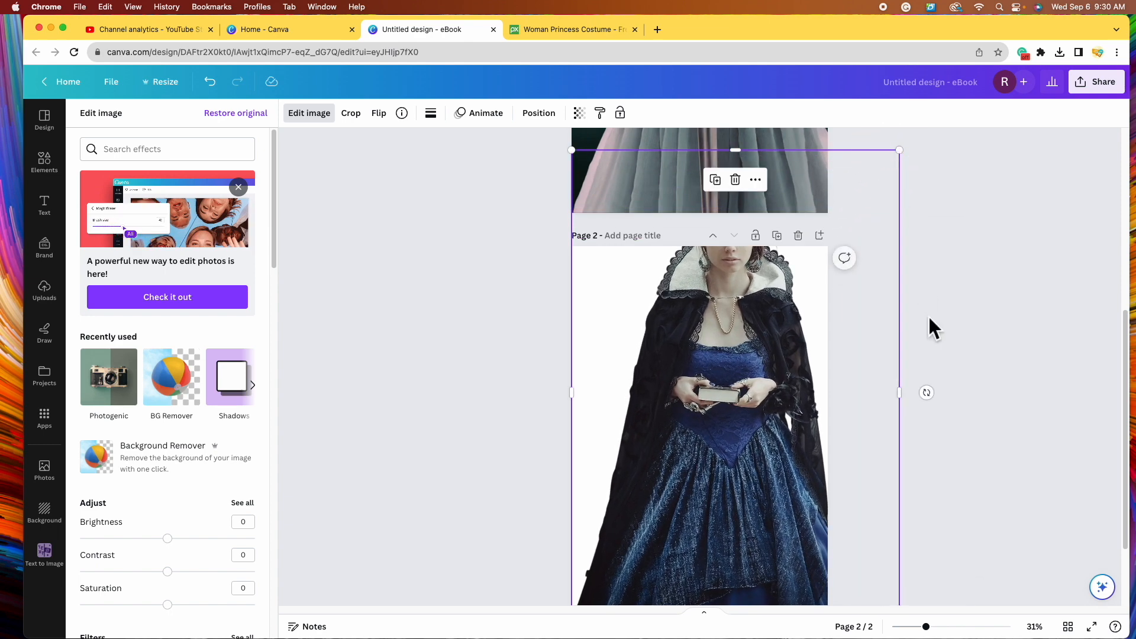
{"action": "scroll", "coordinate": [539, 416], "scroll_direction": "down", "scroll_amount": 1}
{"action": "scroll", "coordinate": [539, 415], "scroll_direction": "down", "scroll_amount": 3}
{"action": "left_click_drag", "start_coordinate": [723, 424], "coordinate": [715, 451]}
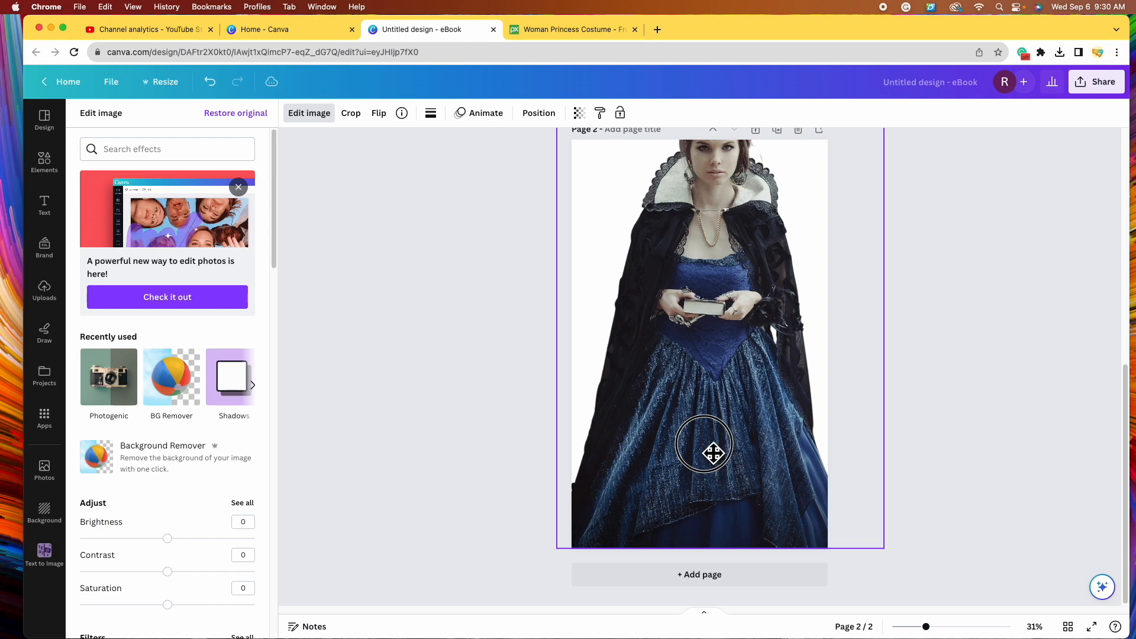
{"action": "scroll", "coordinate": [710, 446], "scroll_direction": "up", "scroll_amount": 4}
{"action": "left_click", "coordinate": [949, 307]}
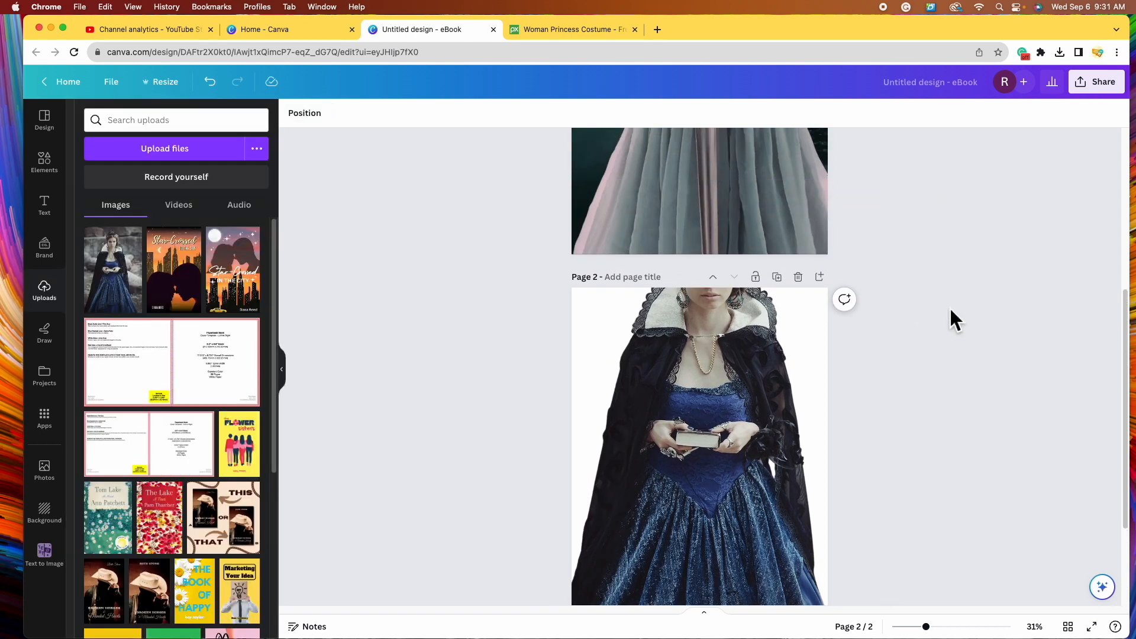
{"action": "scroll", "coordinate": [939, 399], "scroll_direction": "down", "scroll_amount": 3}
{"action": "scroll", "coordinate": [939, 400], "scroll_direction": "down", "scroll_amount": 1}
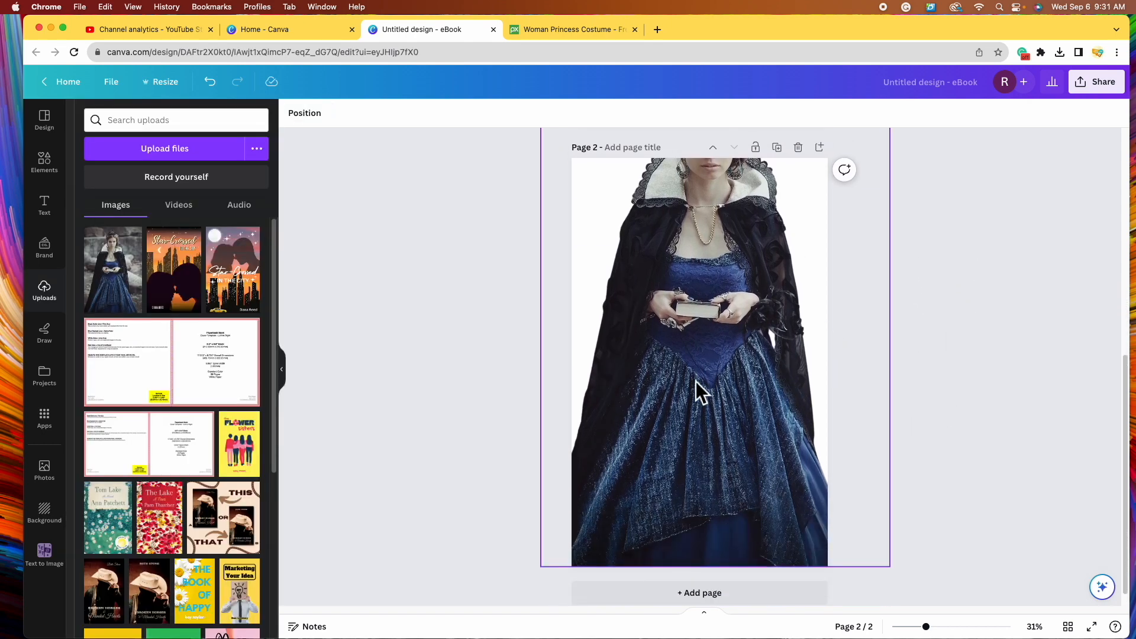
{"action": "scroll", "coordinate": [695, 381], "scroll_direction": "up", "scroll_amount": 2}
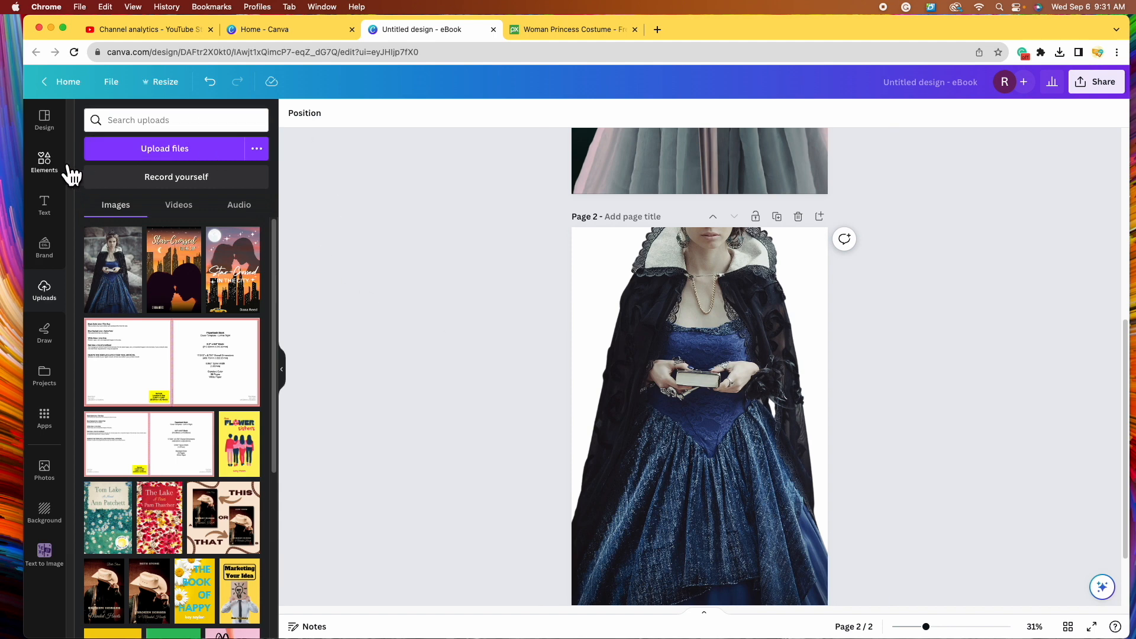
Step: Search the stock photos for "castle" and add the dark photo of ruined stone arches to page 2
{"action": "left_click", "coordinate": [47, 473]}
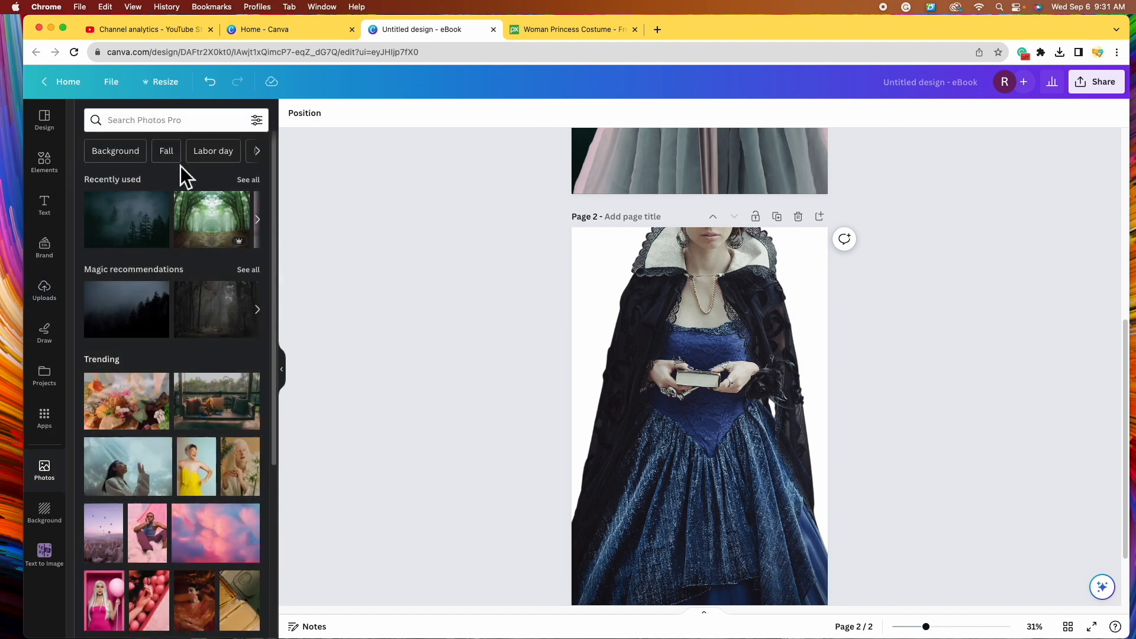
{"action": "left_click", "coordinate": [172, 122]}
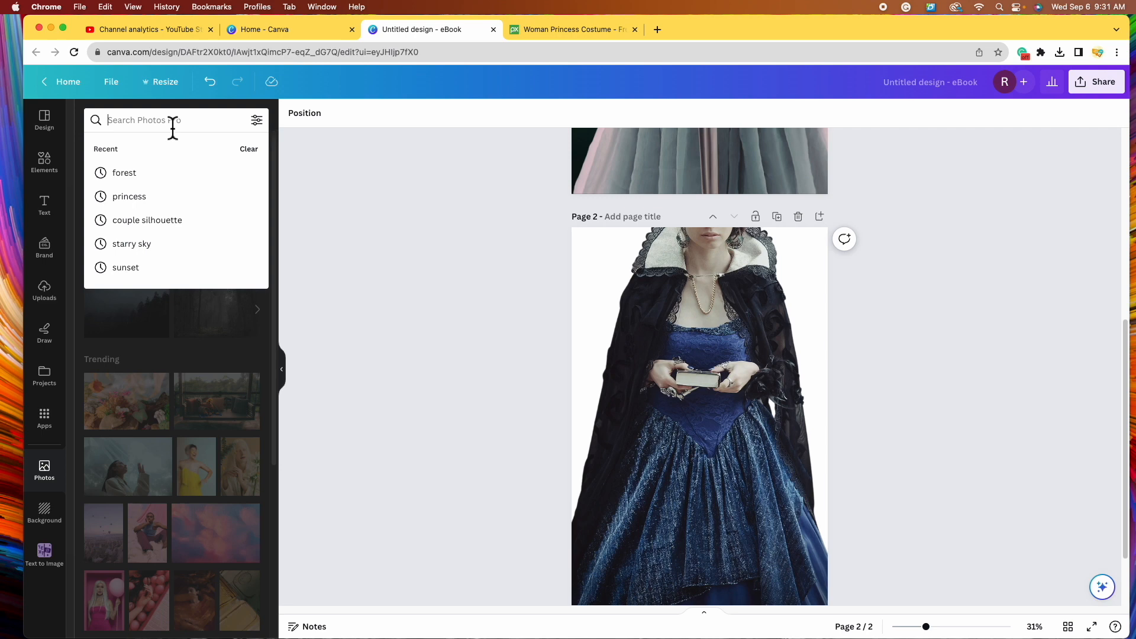
{"action": "type", "text": "castle"}
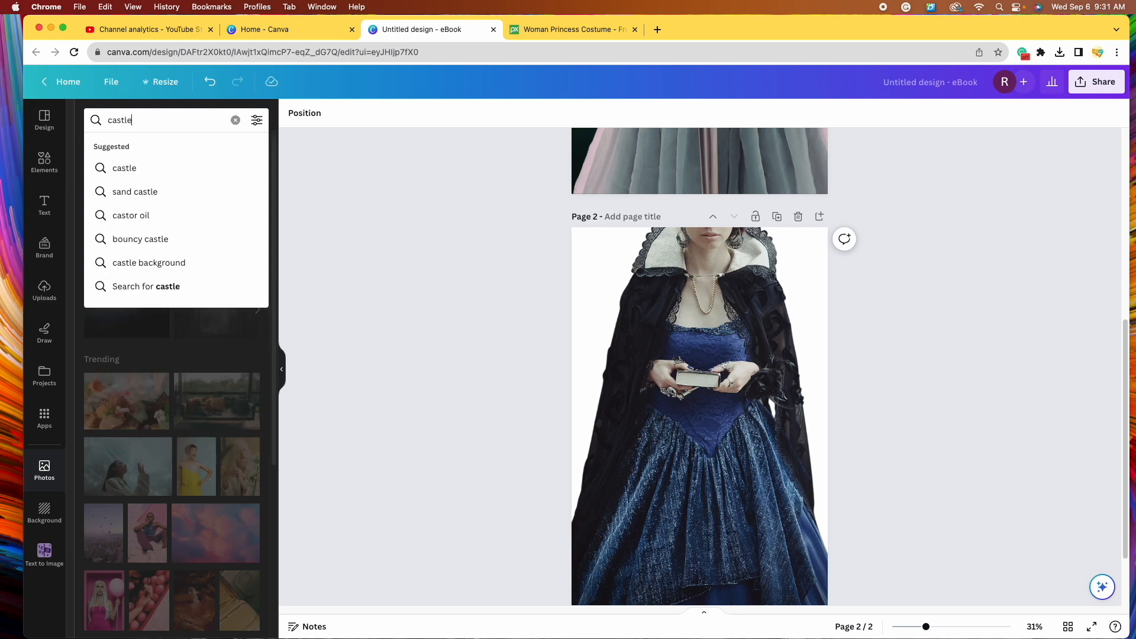
{"action": "key", "text": "Return"}
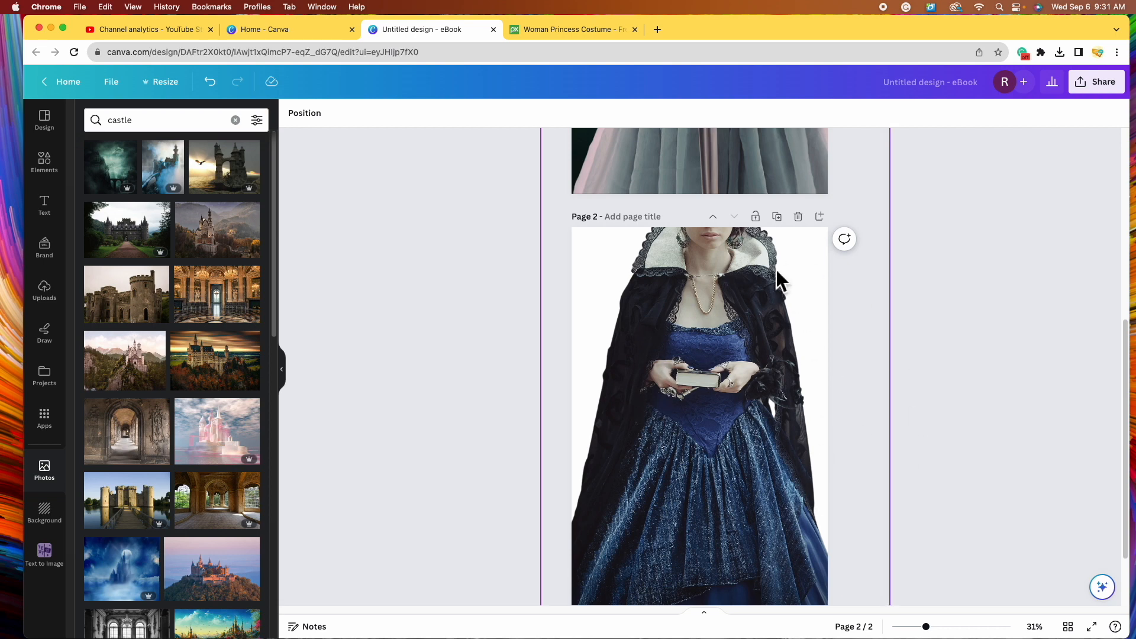
{"action": "scroll", "coordinate": [220, 389], "scroll_direction": "down", "scroll_amount": 1}
{"action": "scroll", "coordinate": [225, 391], "scroll_direction": "down", "scroll_amount": 6}
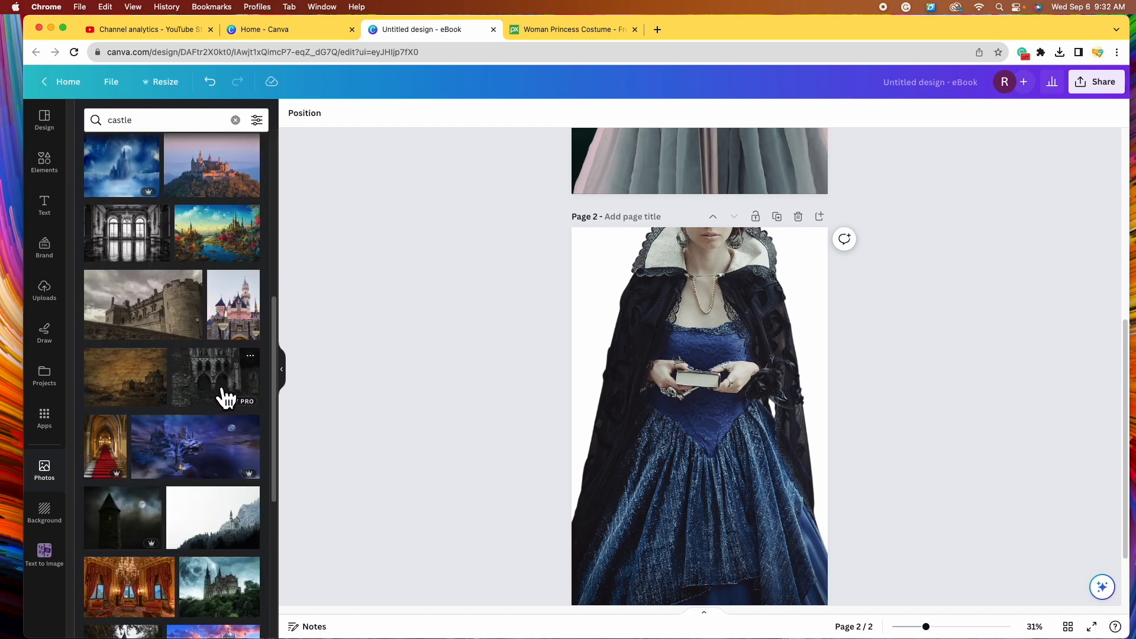
{"action": "left_click", "coordinate": [225, 397]}
Step: Enlarge and reposition the castle ruin photo so it covers all of page 2
{"action": "left_click_drag", "start_coordinate": [712, 456], "coordinate": [655, 314]}
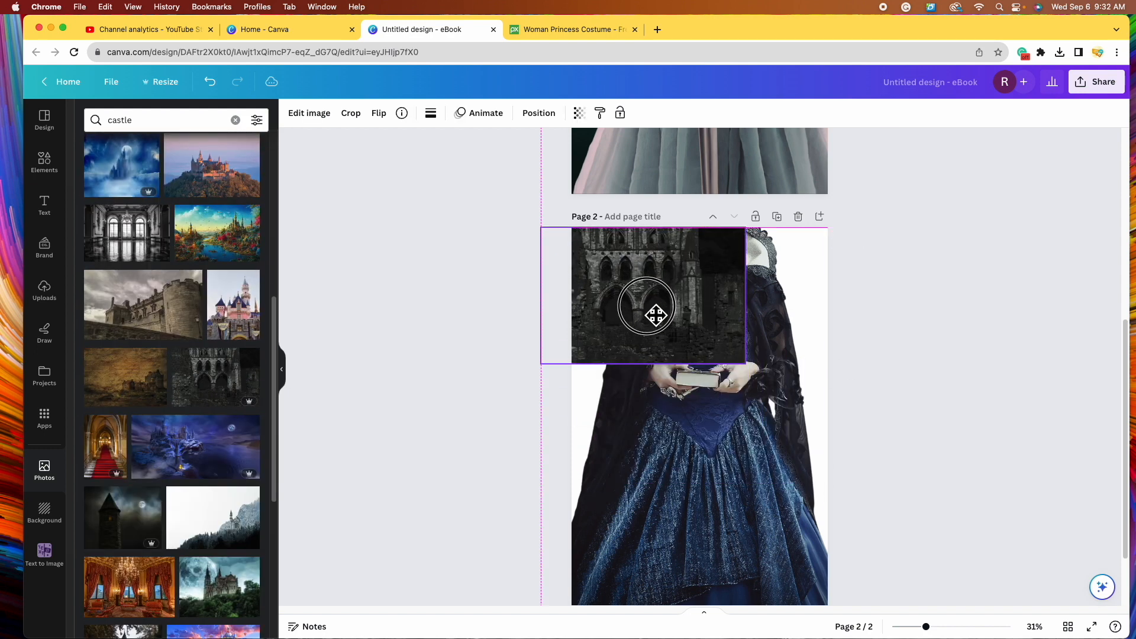
{"action": "scroll", "coordinate": [787, 367], "scroll_direction": "down", "scroll_amount": 2}
{"action": "left_click_drag", "start_coordinate": [746, 278], "coordinate": [1118, 565]}
{"action": "left_click_drag", "start_coordinate": [877, 467], "coordinate": [780, 453]}
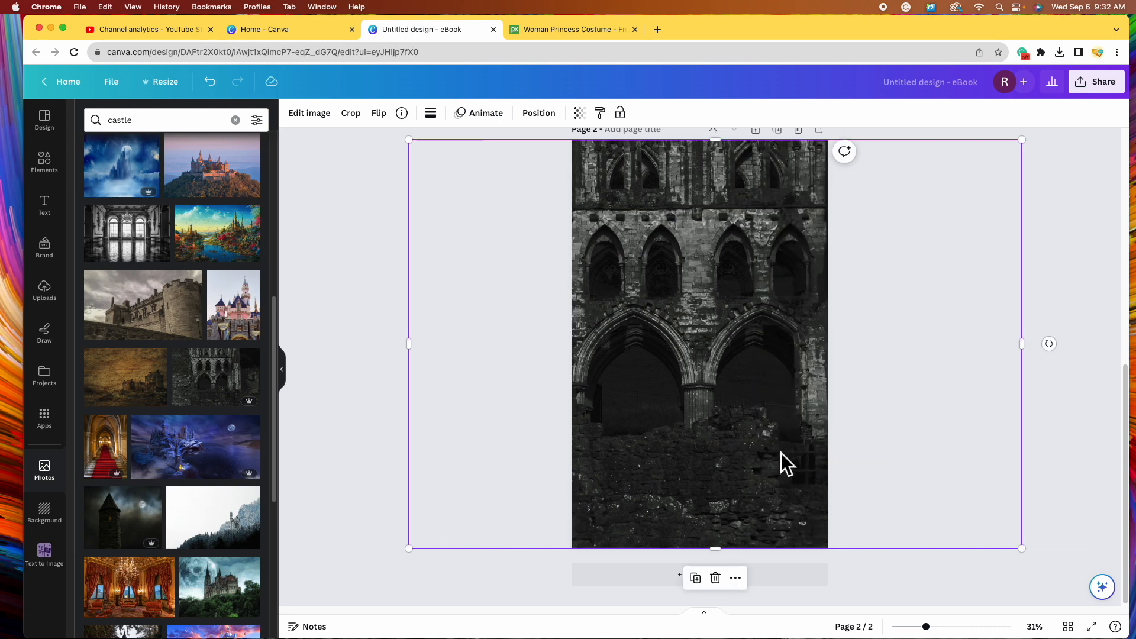
Step: Reorder the layers of page 2 so the woman cutout sits in front of the castle ruin photo
{"action": "scroll", "coordinate": [780, 453], "scroll_direction": "up", "scroll_amount": 2}
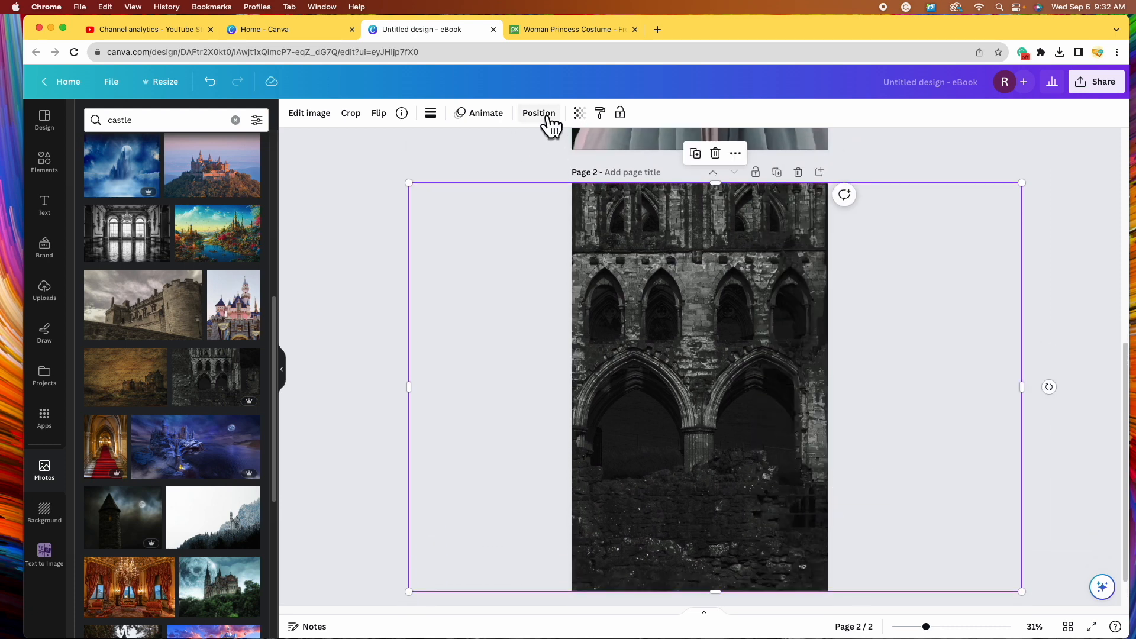
{"action": "left_click", "coordinate": [538, 114]}
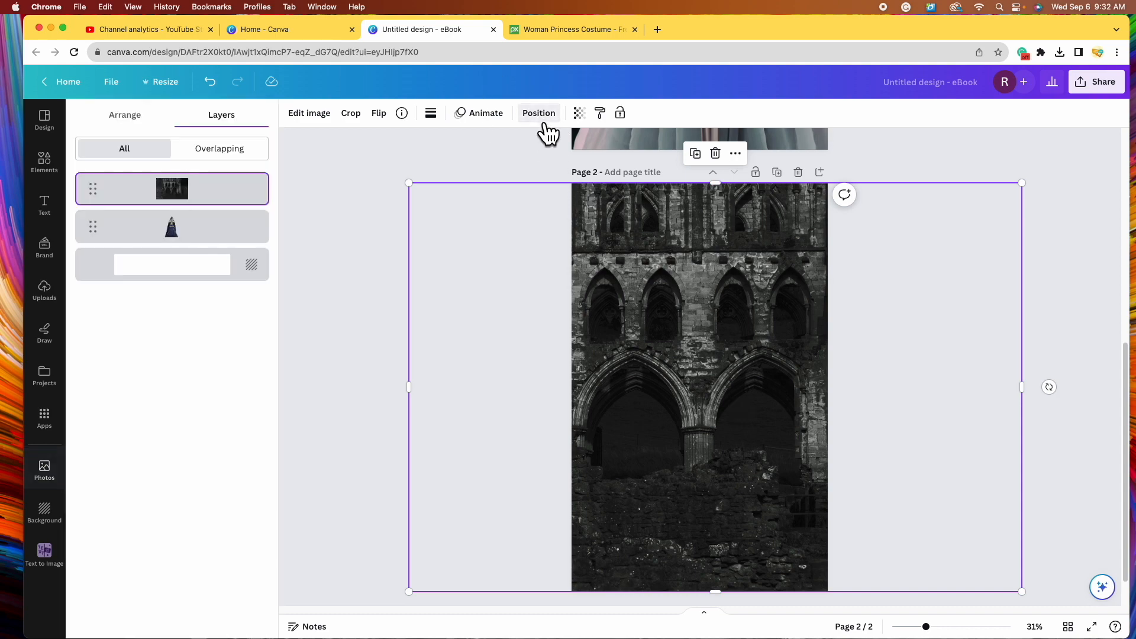
{"action": "left_click_drag", "start_coordinate": [216, 253], "coordinate": [184, 179]}
Step: Look through the Photogenic filters for the woman cutout and choose Nordic from the Cool group
{"action": "left_click", "coordinate": [748, 366]}
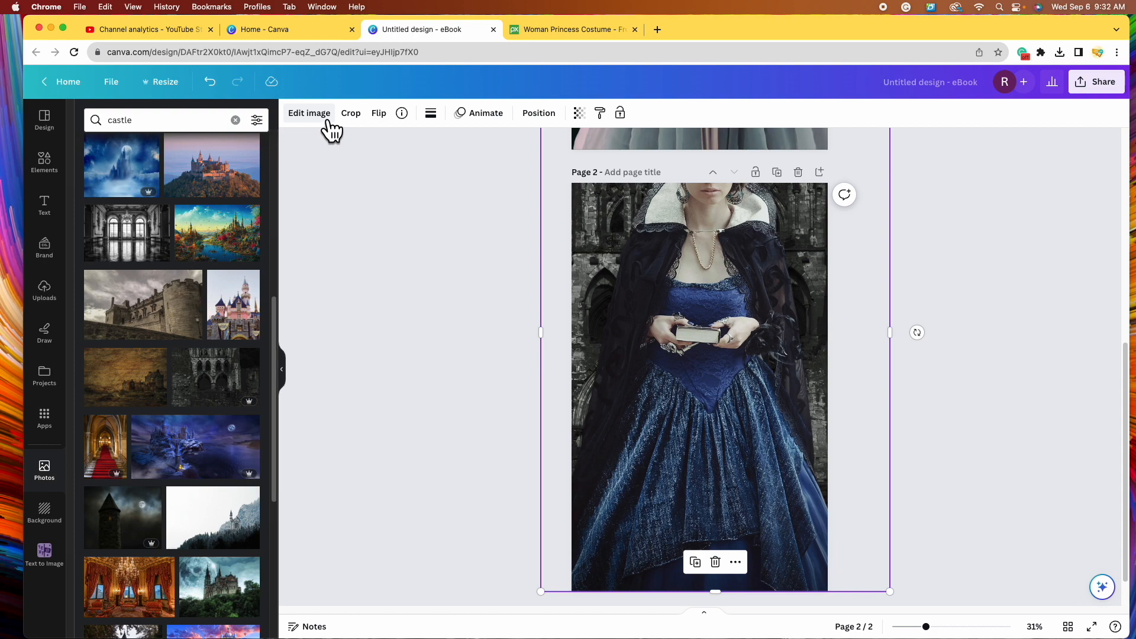
{"action": "left_click", "coordinate": [329, 122]}
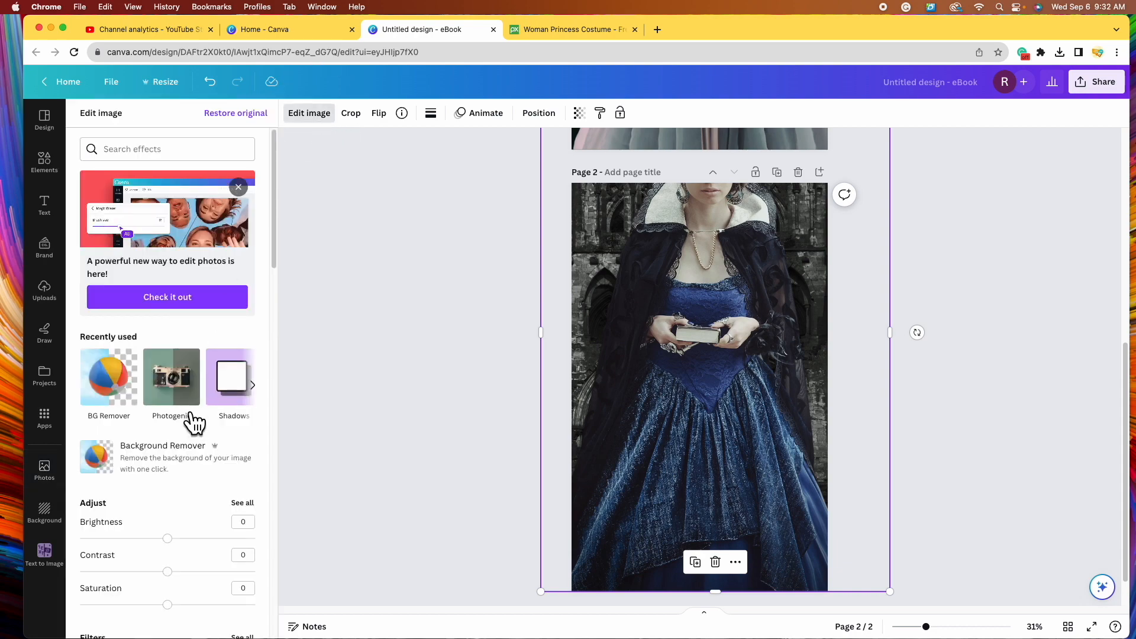
{"action": "scroll", "coordinate": [178, 432], "scroll_direction": "down", "scroll_amount": 6}
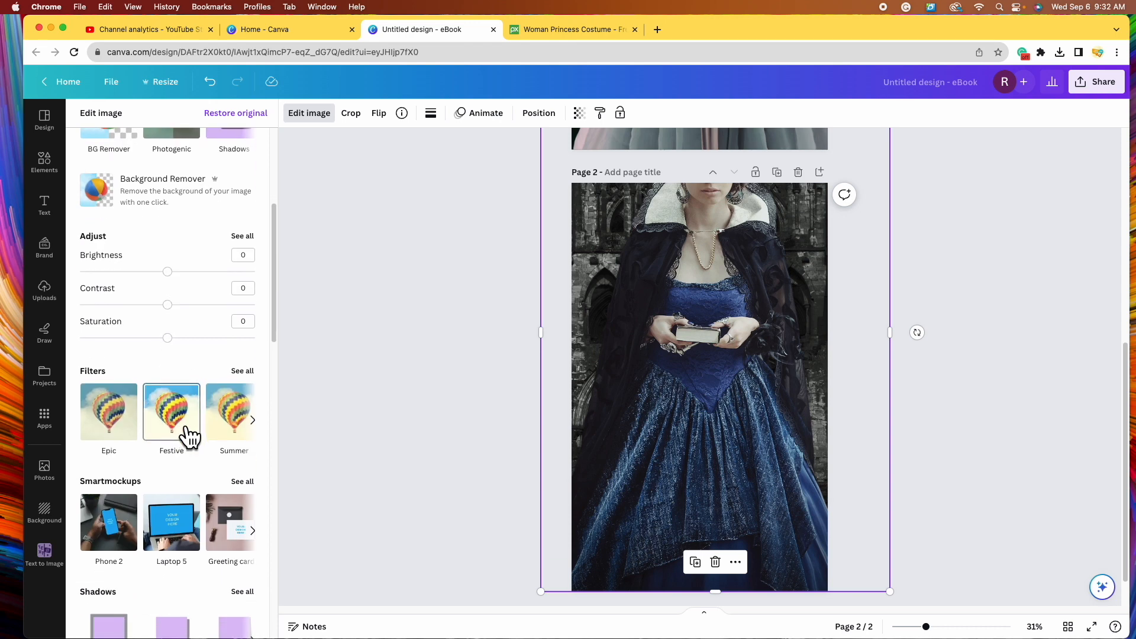
{"action": "scroll", "coordinate": [184, 436], "scroll_direction": "down", "scroll_amount": 6}
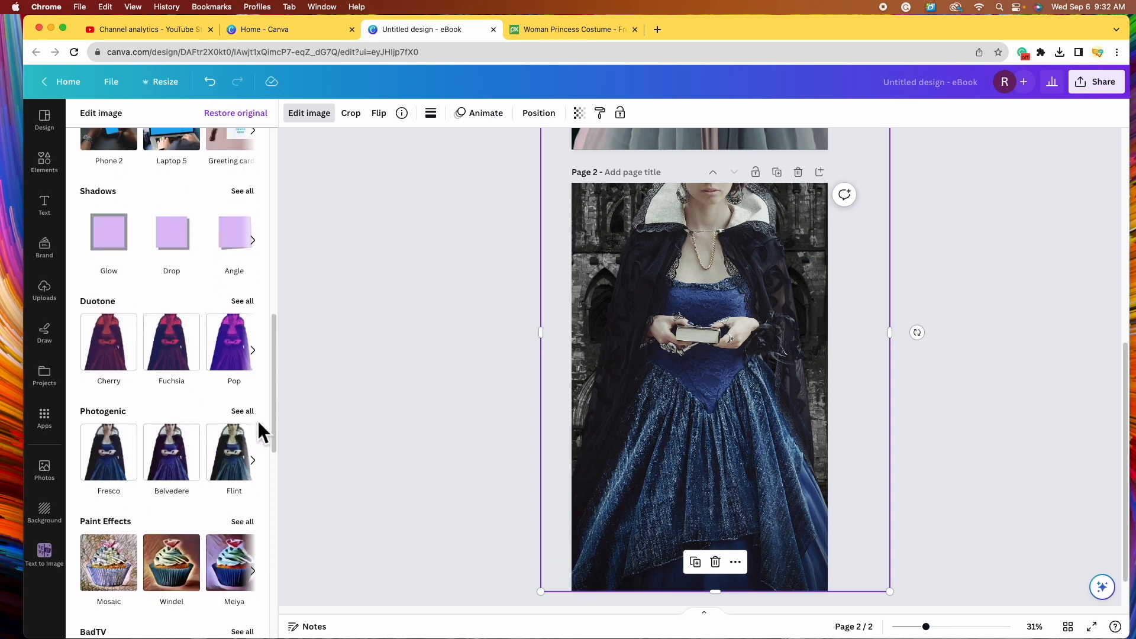
{"action": "left_click", "coordinate": [243, 412]}
{"action": "scroll", "coordinate": [205, 342], "scroll_direction": "down", "scroll_amount": 5}
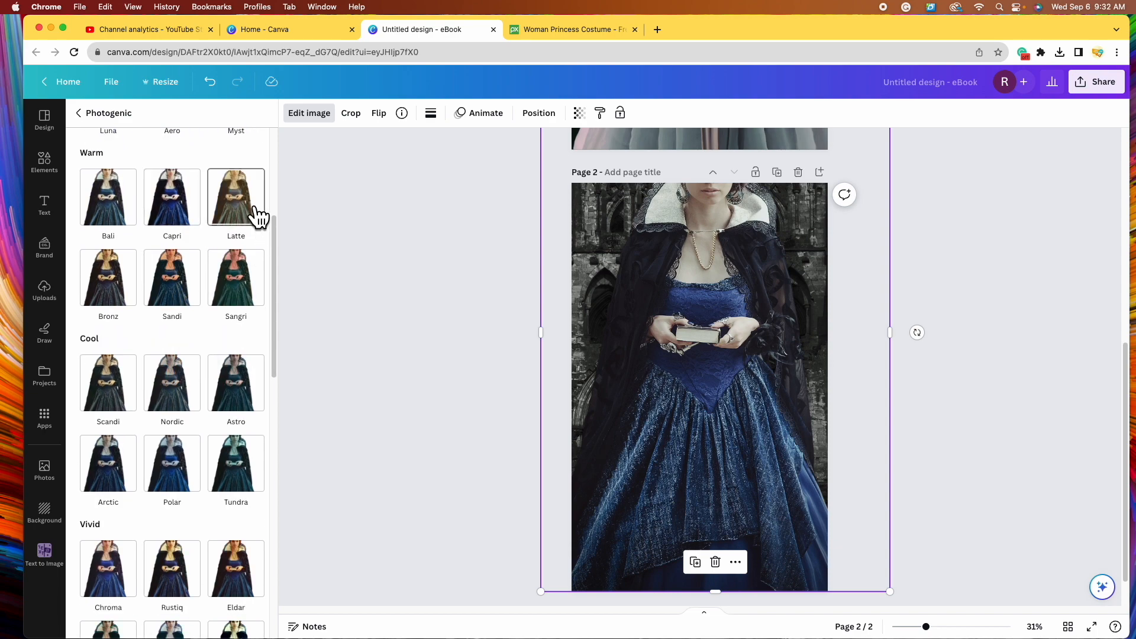
{"action": "scroll", "coordinate": [189, 379], "scroll_direction": "down", "scroll_amount": 6}
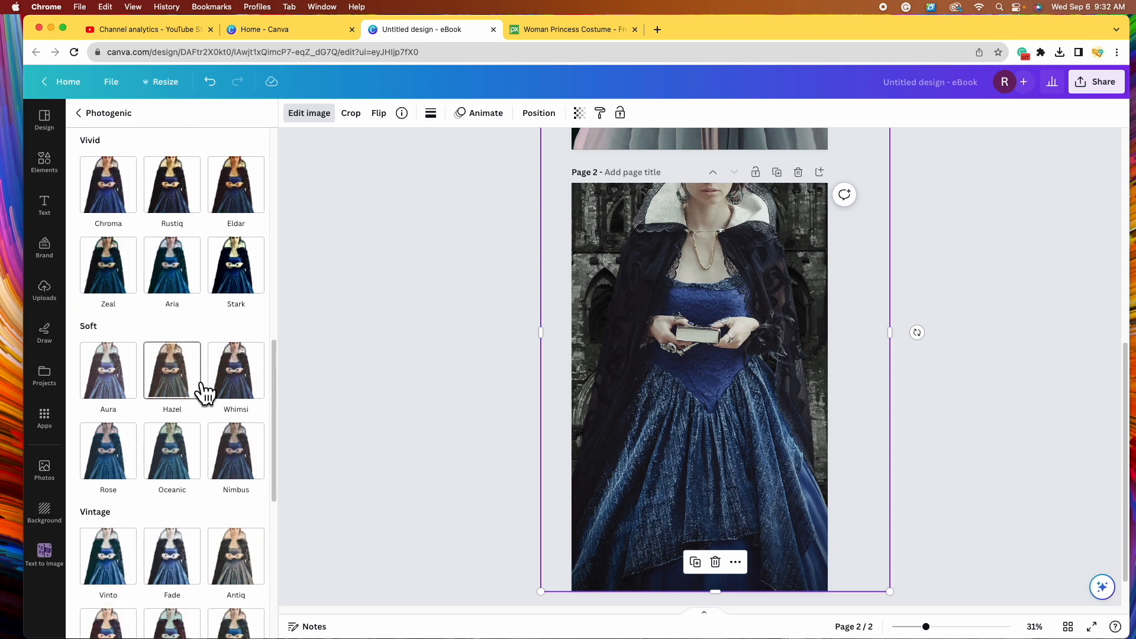
{"action": "scroll", "coordinate": [189, 378], "scroll_direction": "up", "scroll_amount": 5}
{"action": "left_click", "coordinate": [183, 330]}
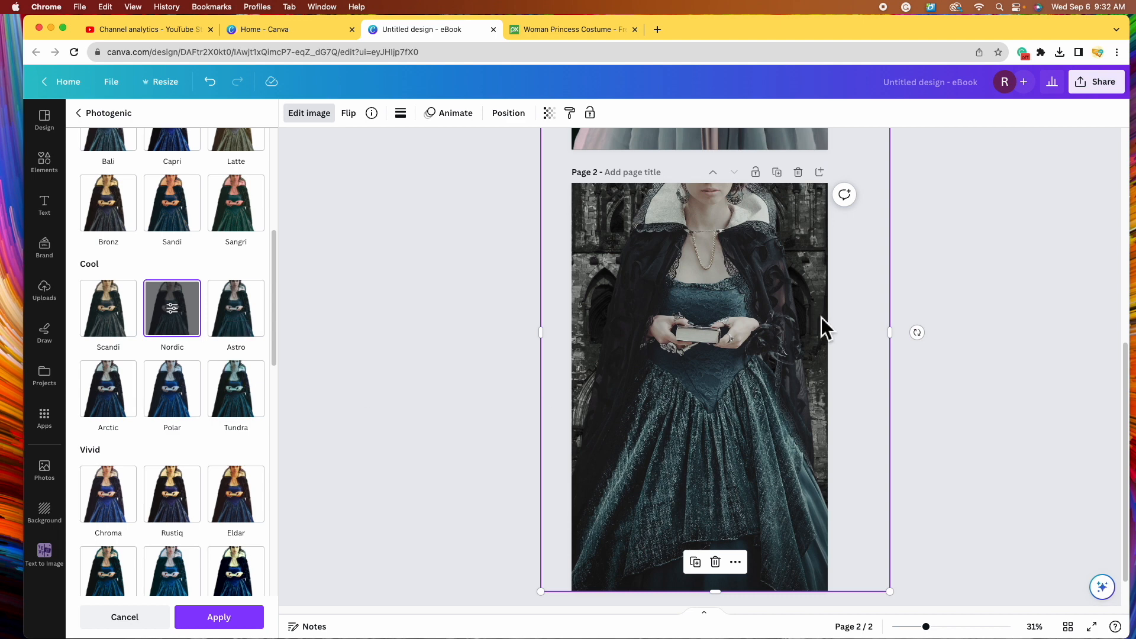
Step: Compare the Astro, Scandi and Nordic filters on the woman cutout, leaving Scandi selected
{"action": "left_click", "coordinate": [237, 317]}
{"action": "left_click", "coordinate": [107, 316]}
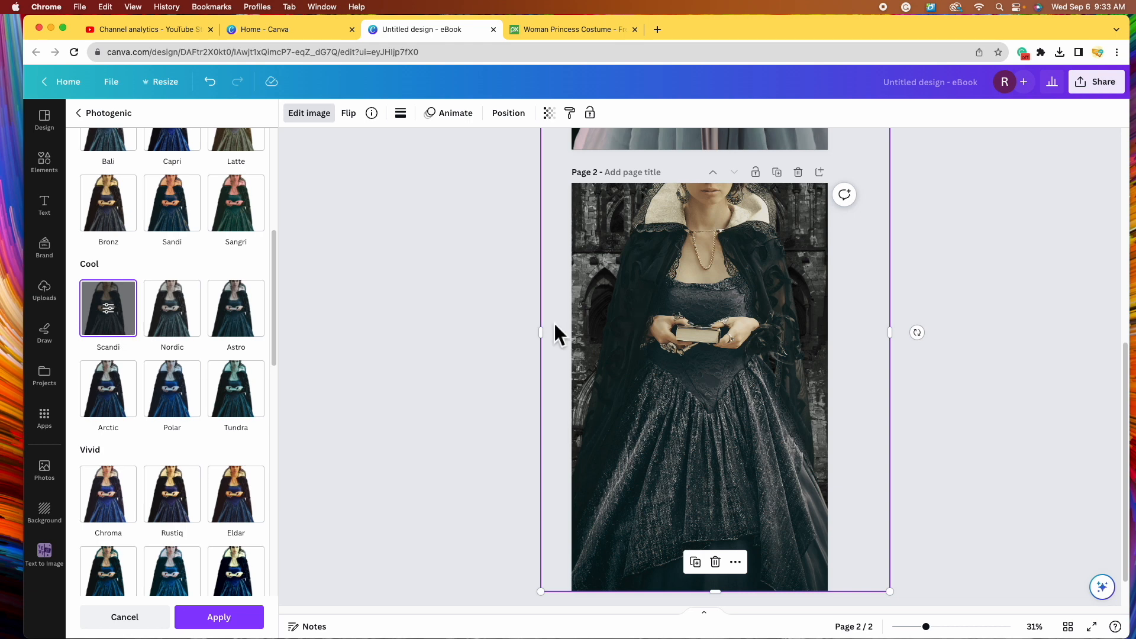
{"action": "left_click", "coordinate": [181, 320]}
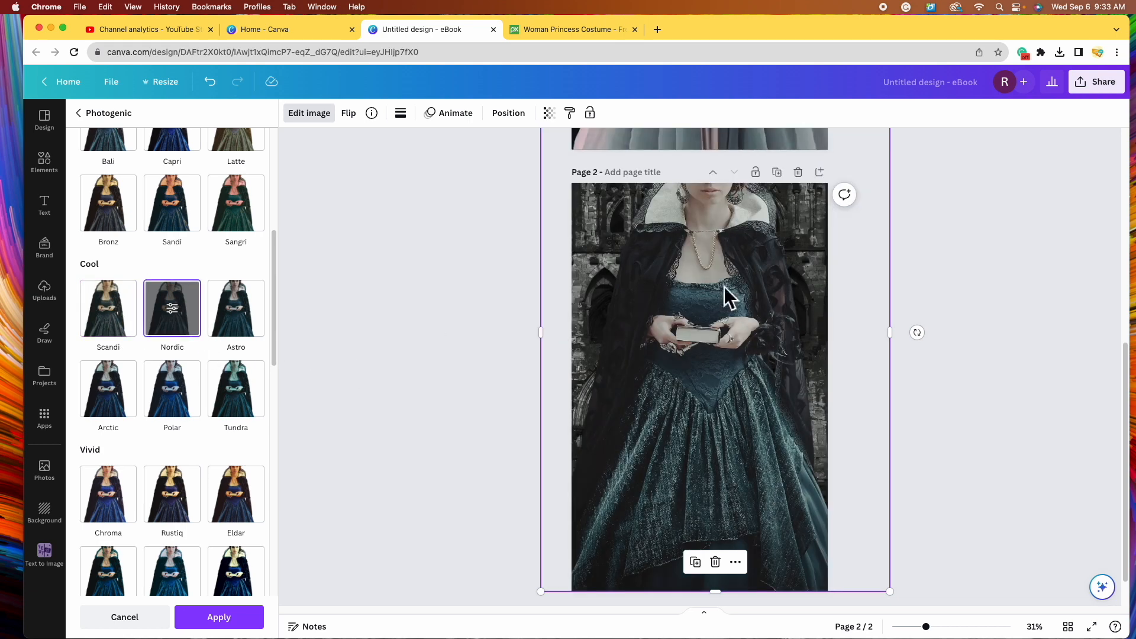
{"action": "left_click", "coordinate": [125, 323]}
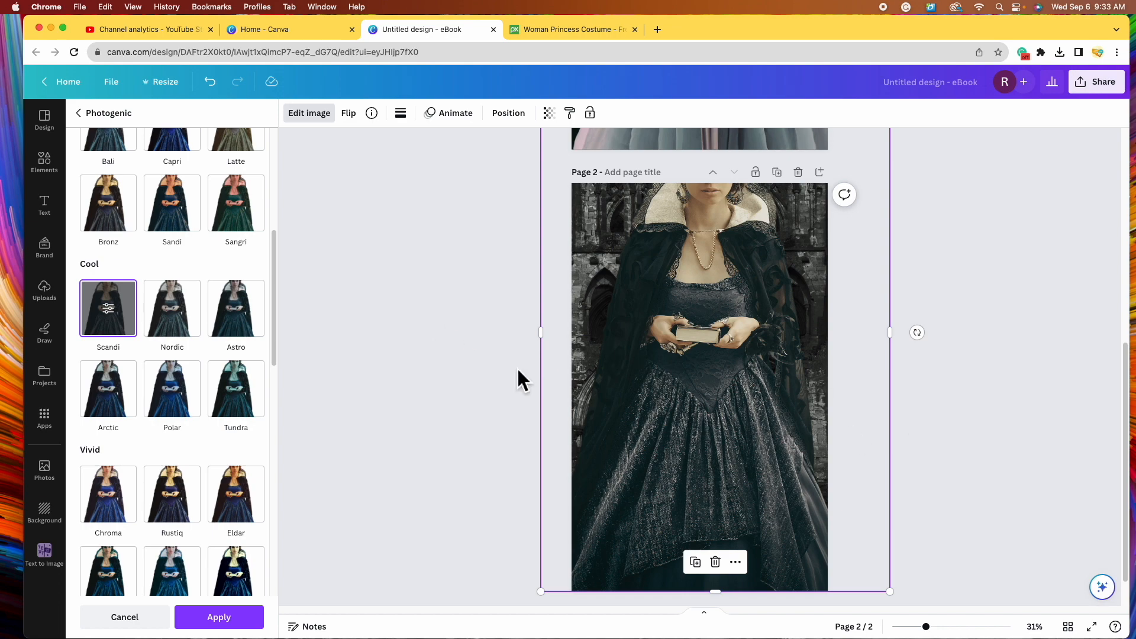
Step: Finish the image editing with the Scandi filter kept on the woman cutout, and deselect the cutout
{"action": "key", "text": "Escape"}
{"action": "left_click", "coordinate": [996, 424]}
{"action": "scroll", "coordinate": [996, 423], "scroll_direction": "up", "scroll_amount": 2}
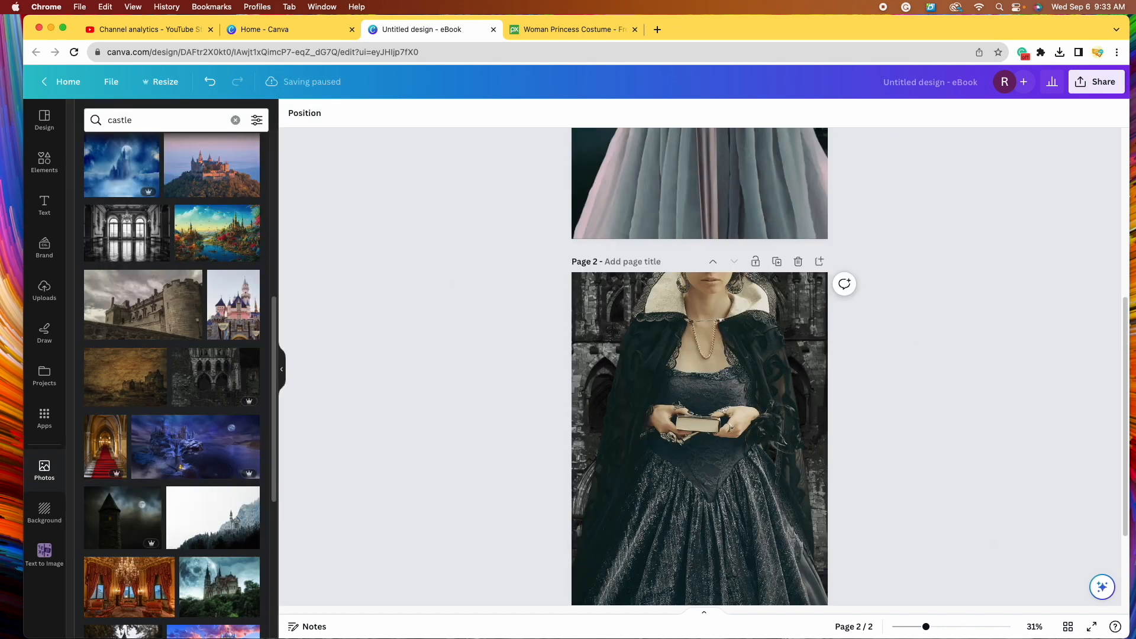
{"action": "left_click_drag", "start_coordinate": [925, 626], "coordinate": [912, 626]}
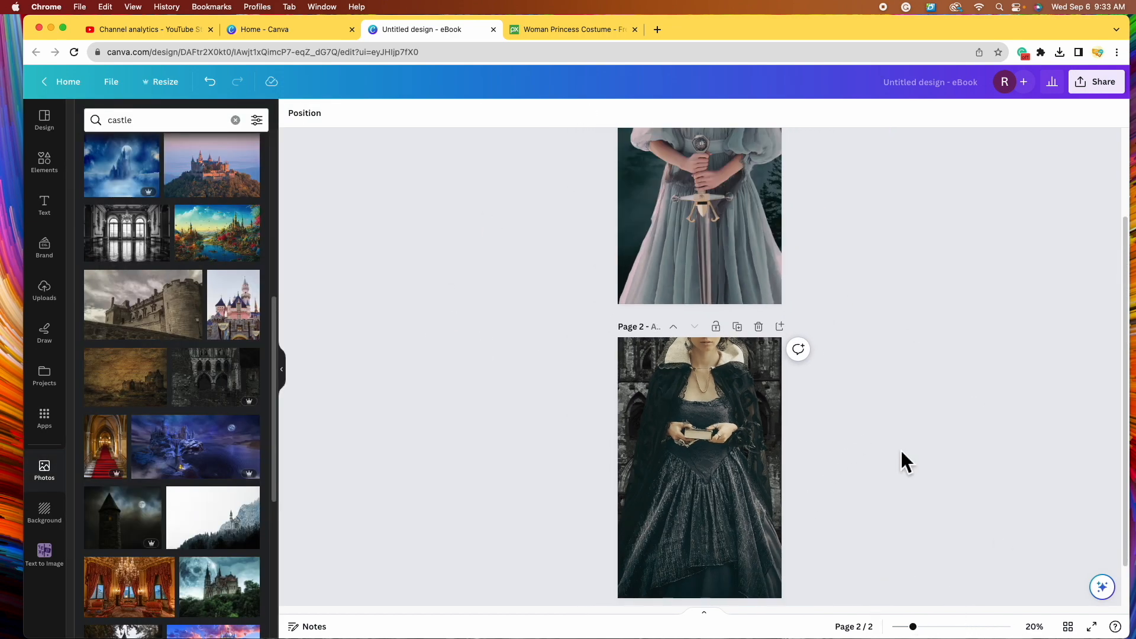
Step: Review the covers on pages 1 and 2, and check the original princess costume photo on Pixabay for comparison
{"action": "scroll", "coordinate": [902, 451], "scroll_direction": "up", "scroll_amount": 3}
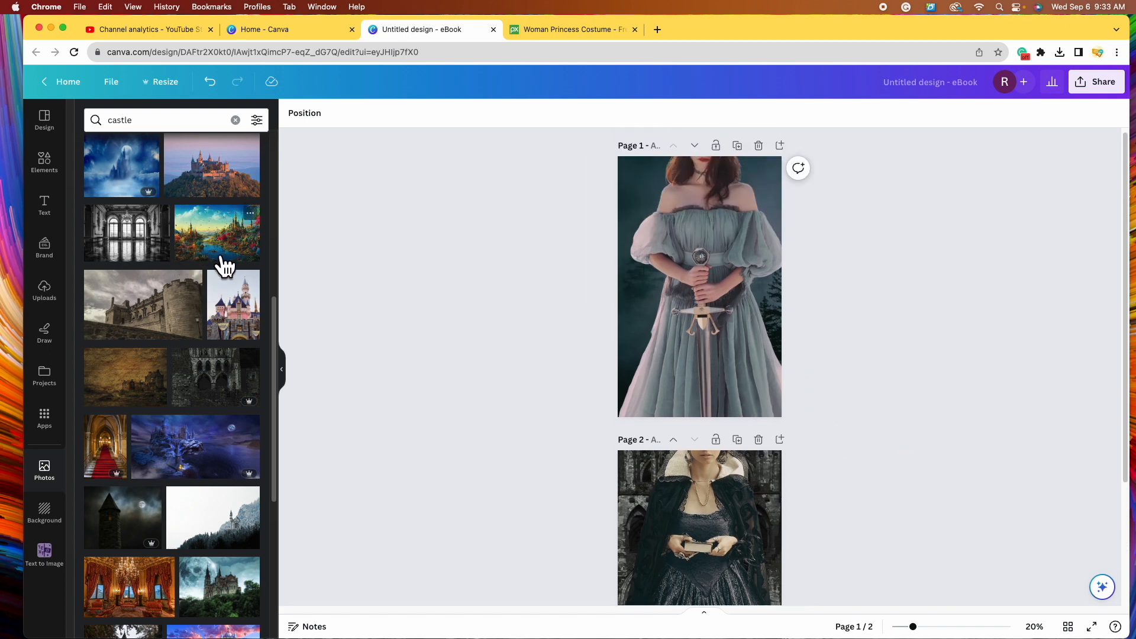
{"action": "scroll", "coordinate": [469, 319], "scroll_direction": "down", "scroll_amount": 2}
{"action": "scroll", "coordinate": [469, 320], "scroll_direction": "up", "scroll_amount": 2}
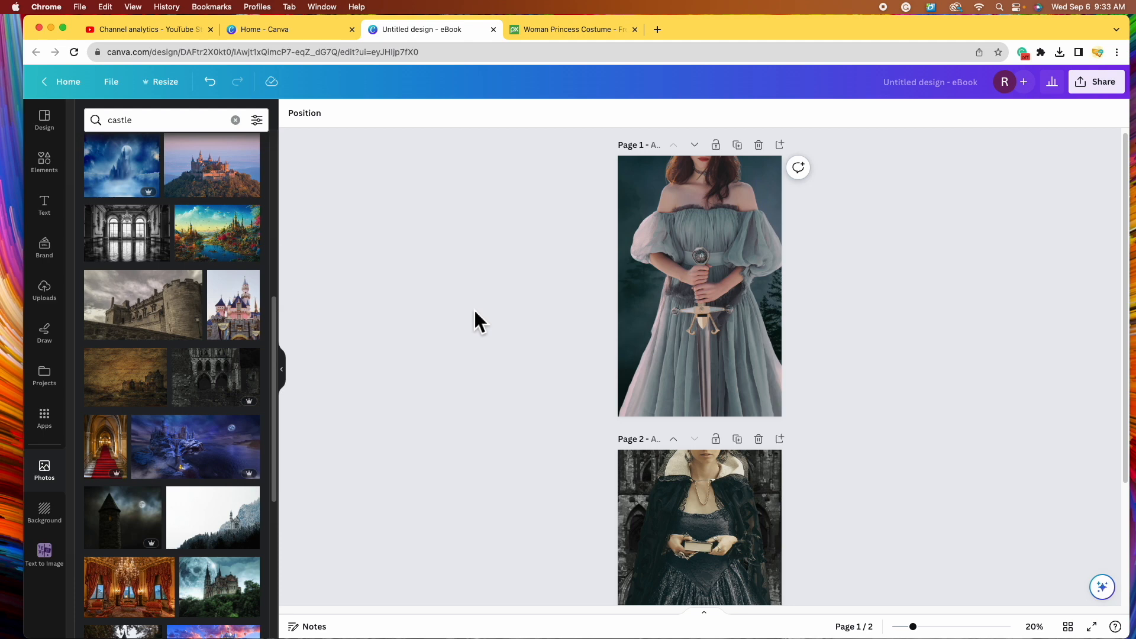
{"action": "scroll", "coordinate": [474, 309], "scroll_direction": "down", "scroll_amount": 2}
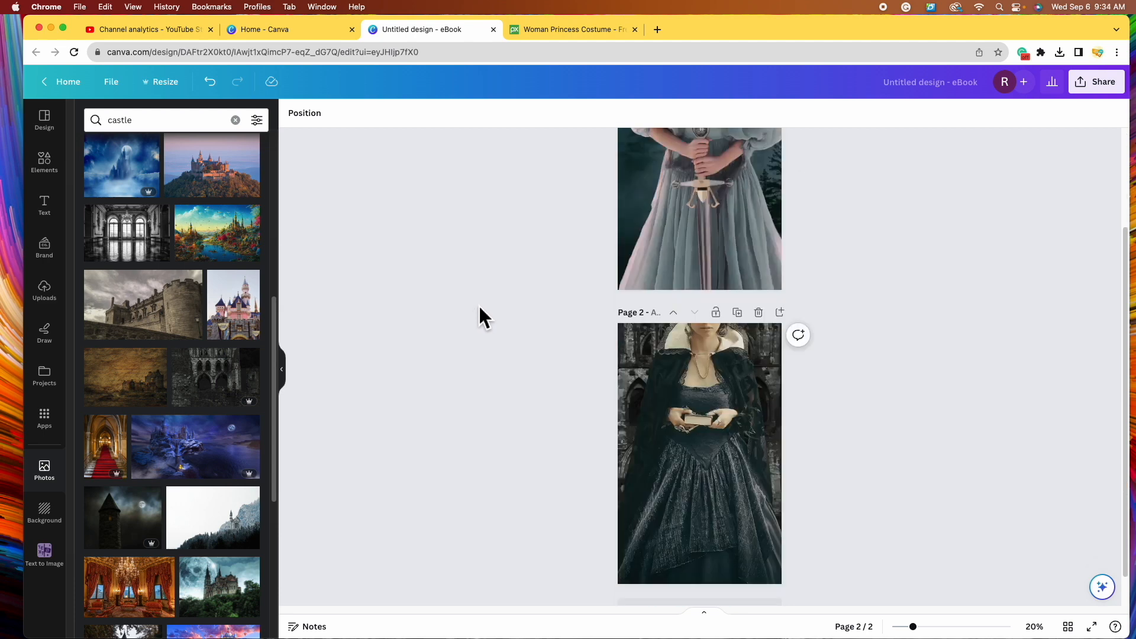
{"action": "scroll", "coordinate": [481, 308], "scroll_direction": "up", "scroll_amount": 2}
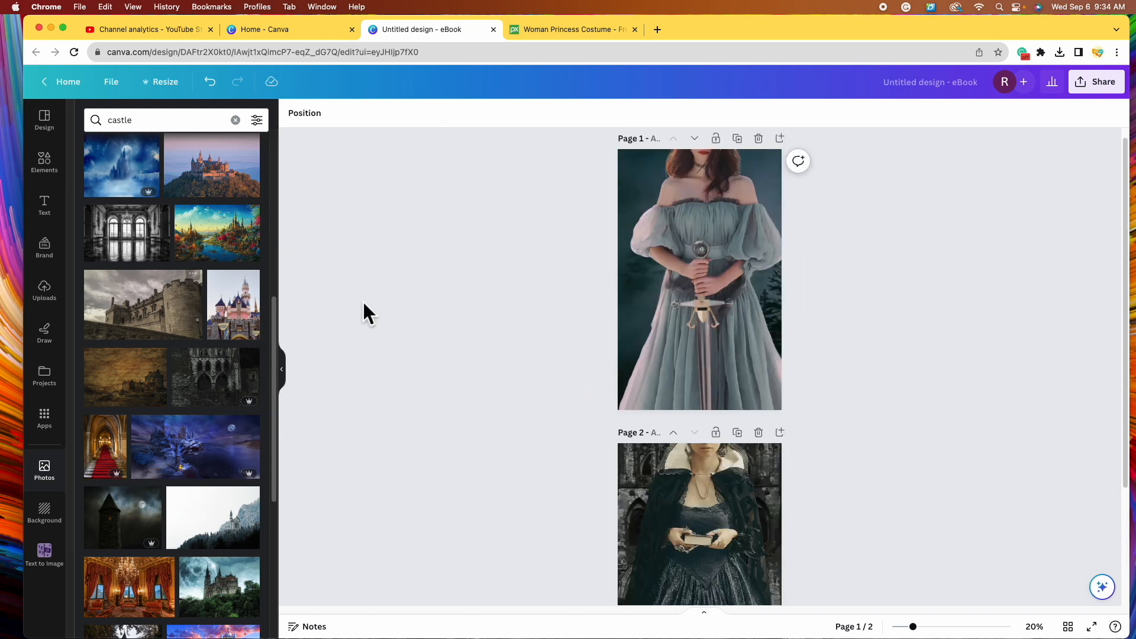
{"action": "left_click", "coordinate": [575, 29]}
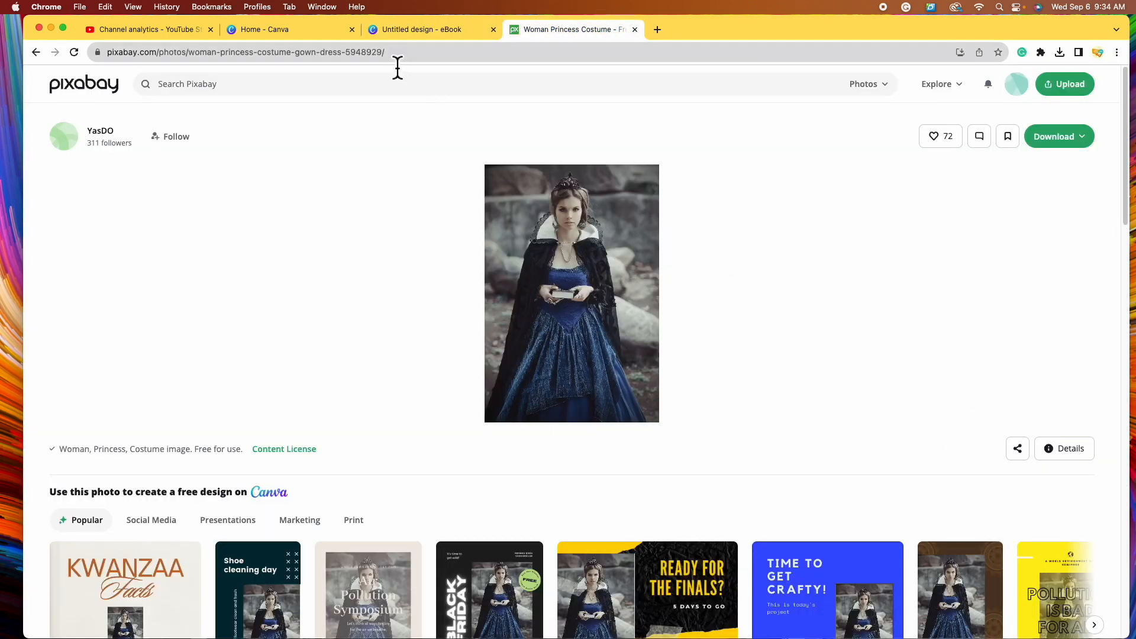
{"action": "left_click", "coordinate": [421, 31]}
{"action": "scroll", "coordinate": [864, 445], "scroll_direction": "down", "scroll_amount": 5}
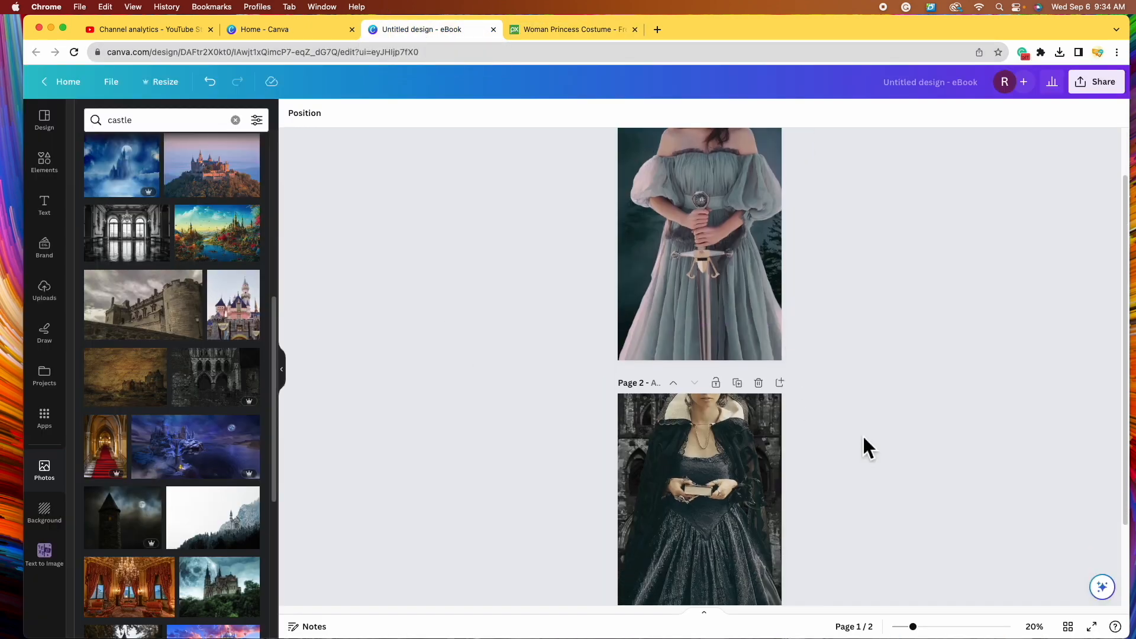
{"action": "scroll", "coordinate": [863, 438], "scroll_direction": "up", "scroll_amount": 5}
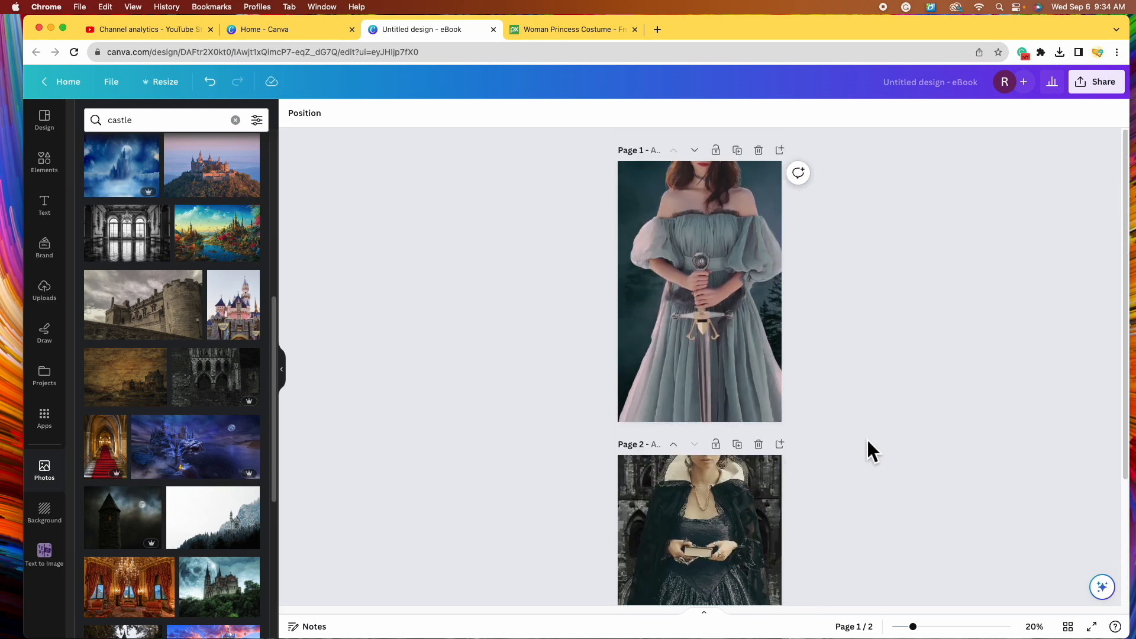
{"action": "scroll", "coordinate": [867, 449], "scroll_direction": "down", "scroll_amount": 2}
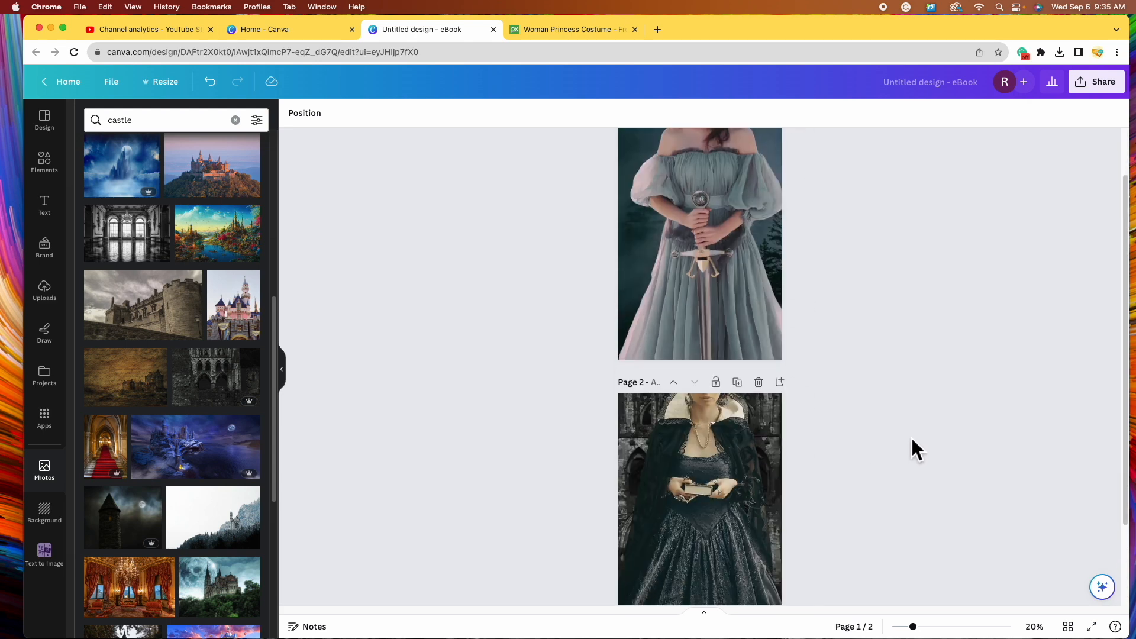